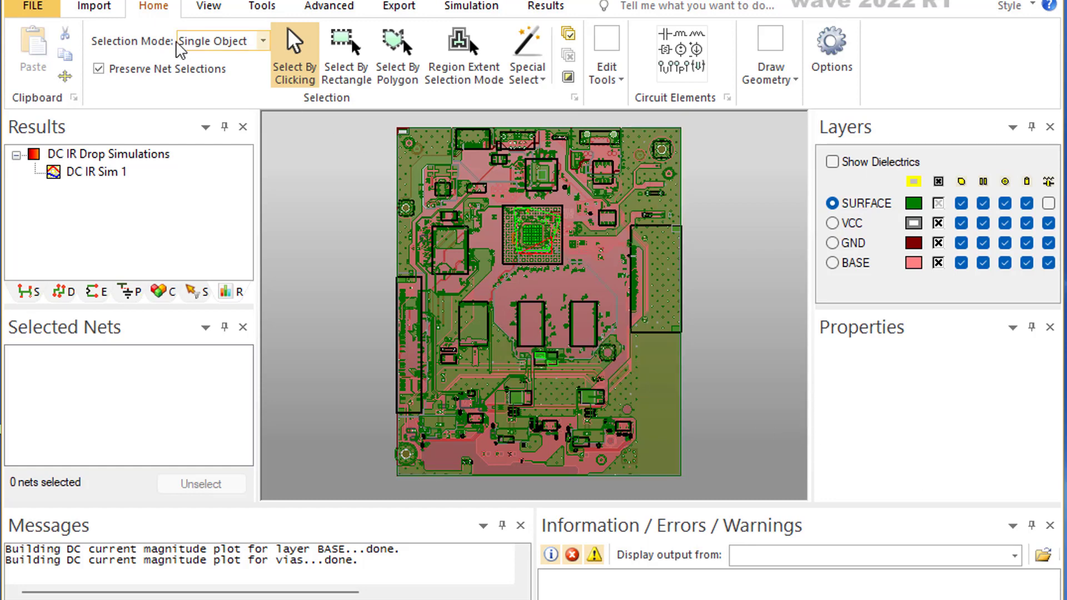
- Open the DC IR drop analysis configuration and include the +1.2V net from the net list
left_click(56, 0)
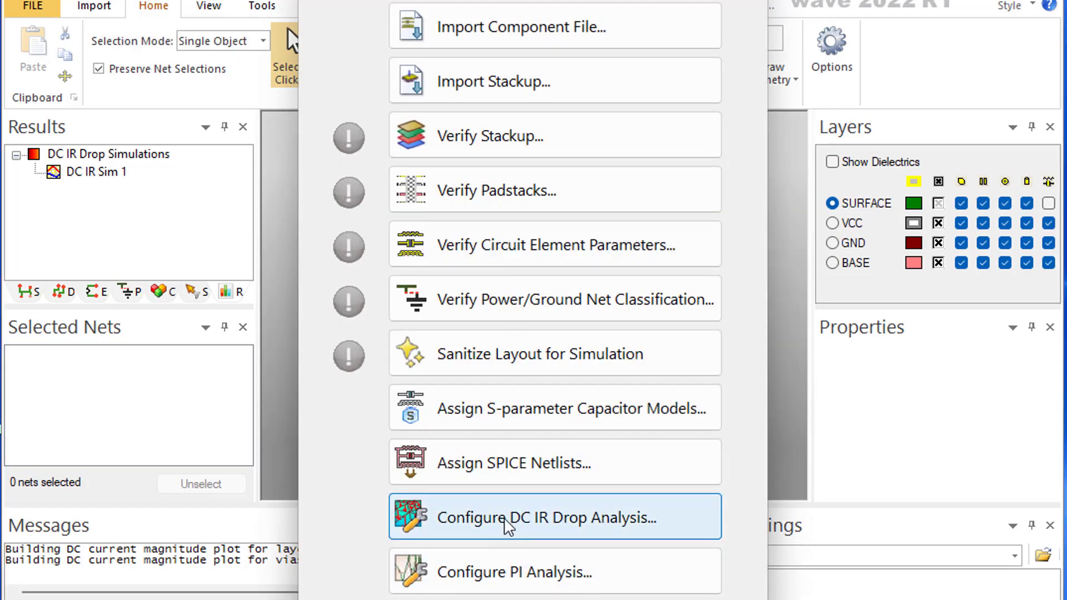
left_click(536, 520)
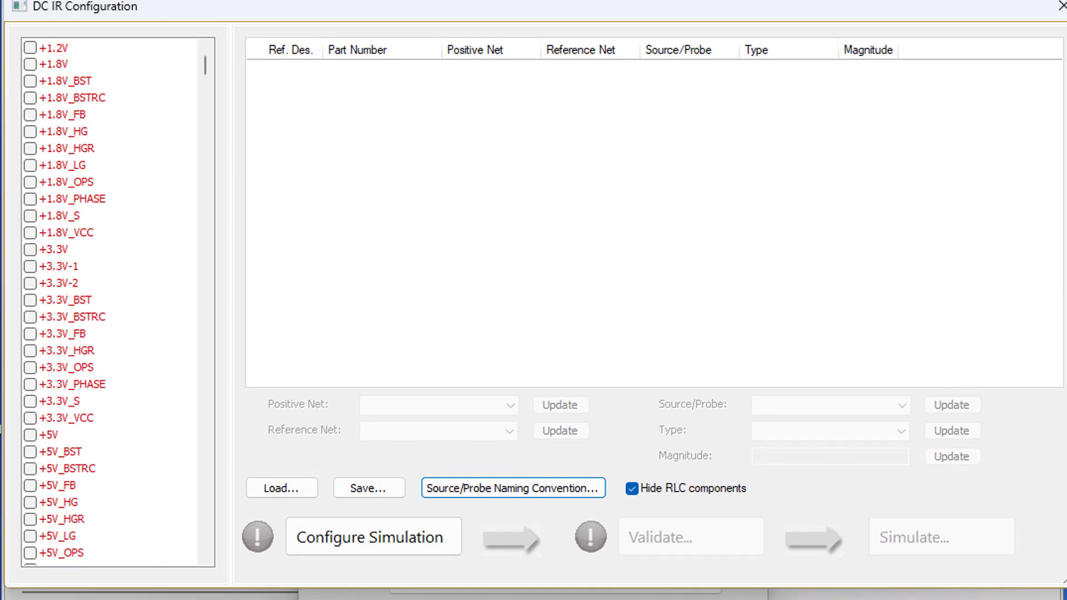
left_click_drag(1051, 195, 1041, 196)
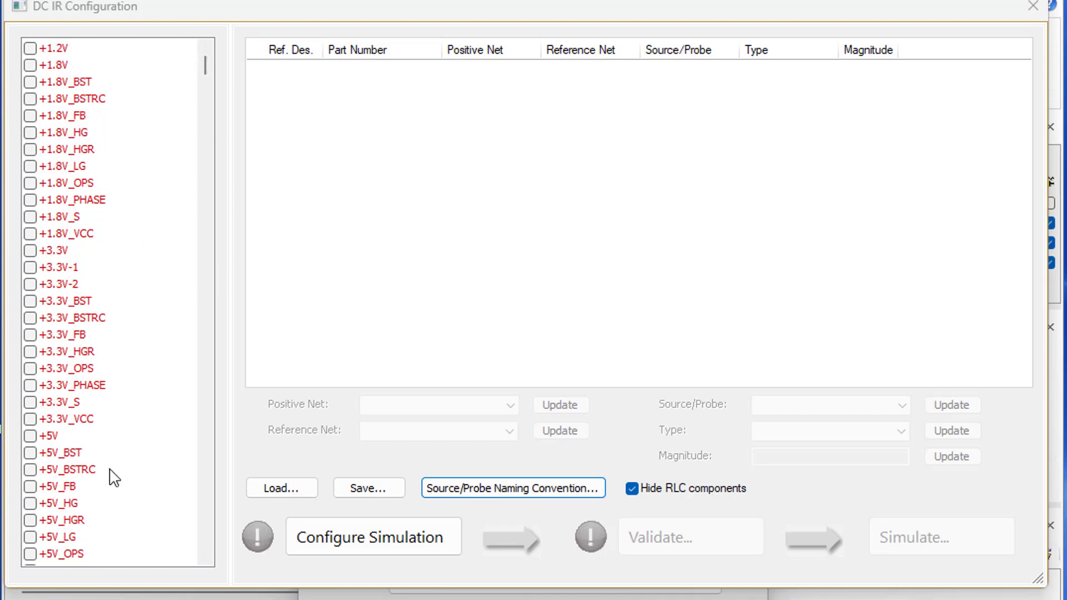
mouse_move(203, 62)
left_mouse_down()
mouse_move(181, 247)
mouse_move(189, 59)
left_mouse_up()
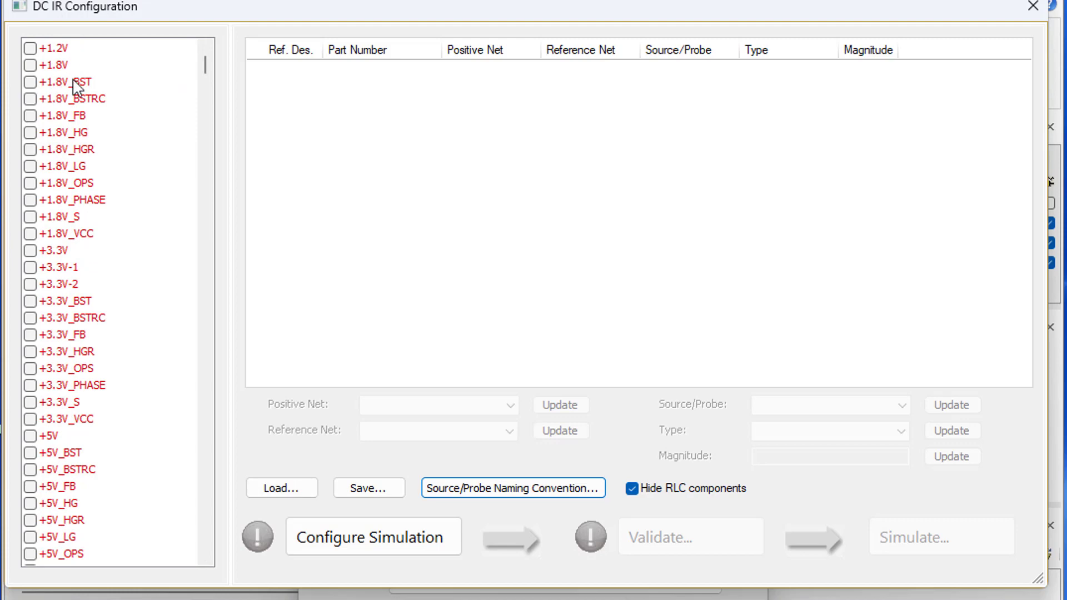
left_click_drag(206, 71, 226, 405)
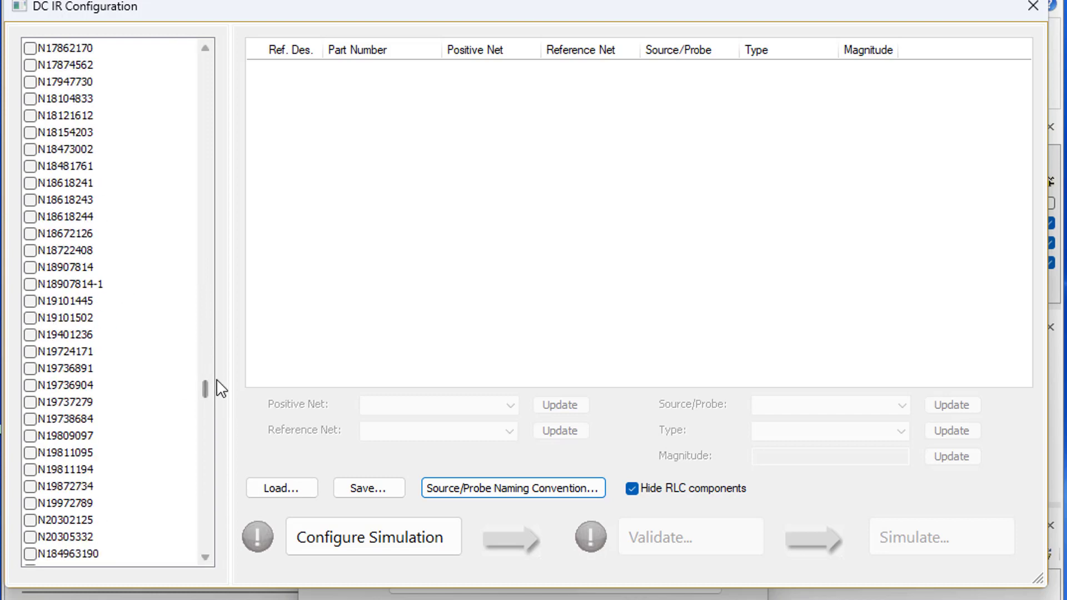
left_click_drag(206, 392, 207, 61)
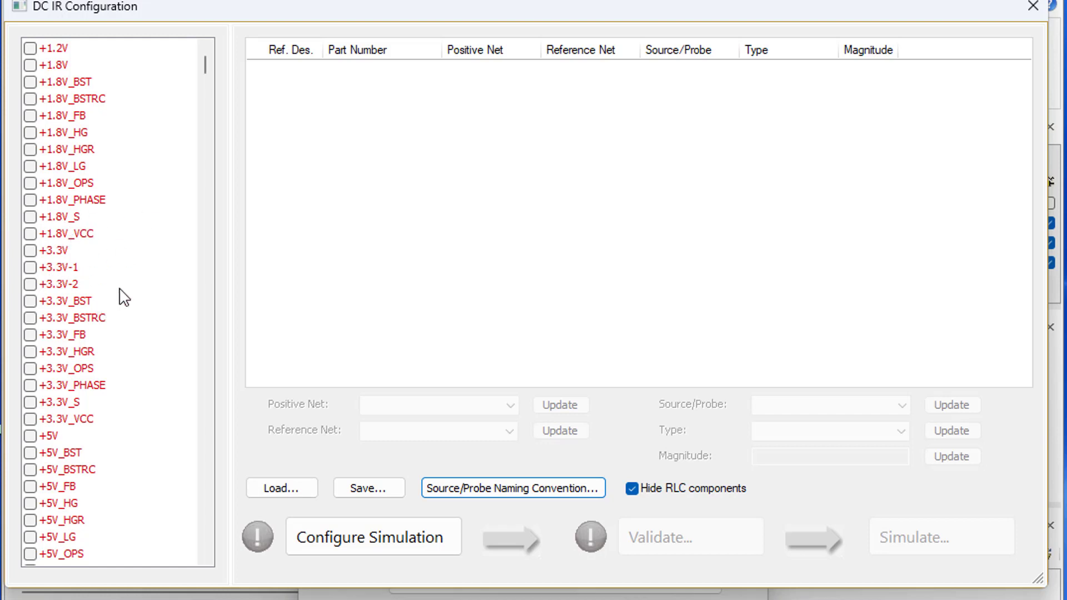
mouse_move(200, 71)
left_mouse_down()
mouse_move(192, 367)
mouse_move(196, 74)
left_mouse_up()
left_click(30, 49)
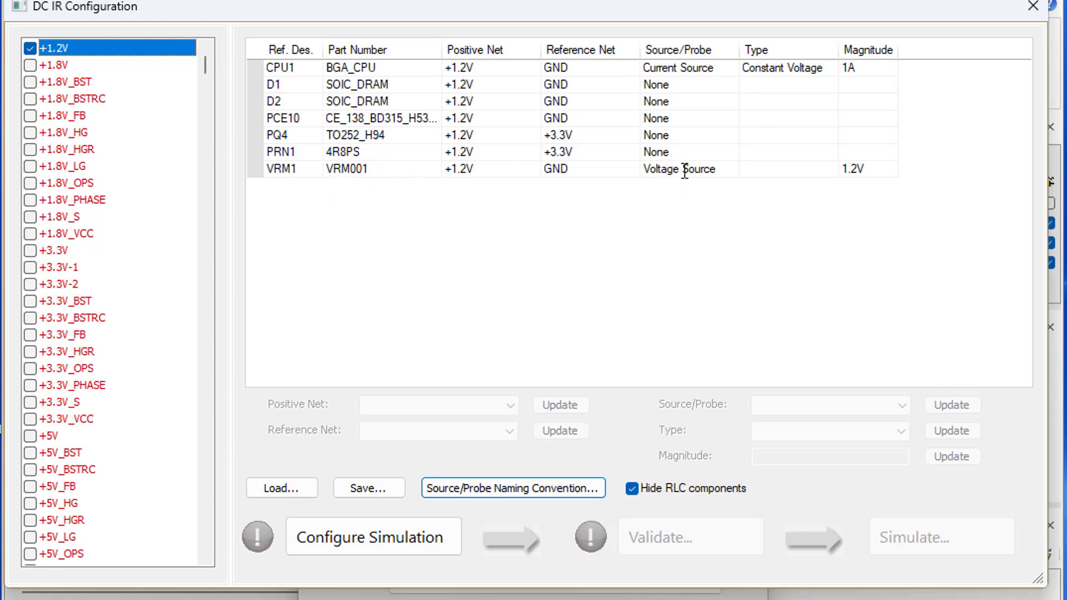
- Define VRM1 on the +1.2V net as a Voltage Source with a magnitude of 1.2V
left_click(733, 169)
left_click(731, 169)
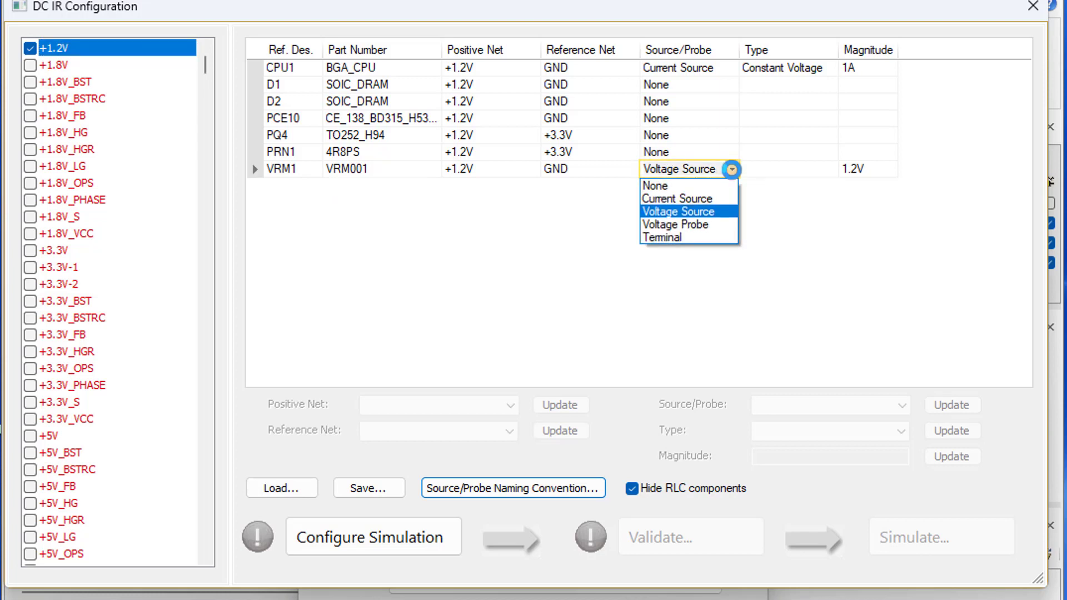
left_click(726, 213)
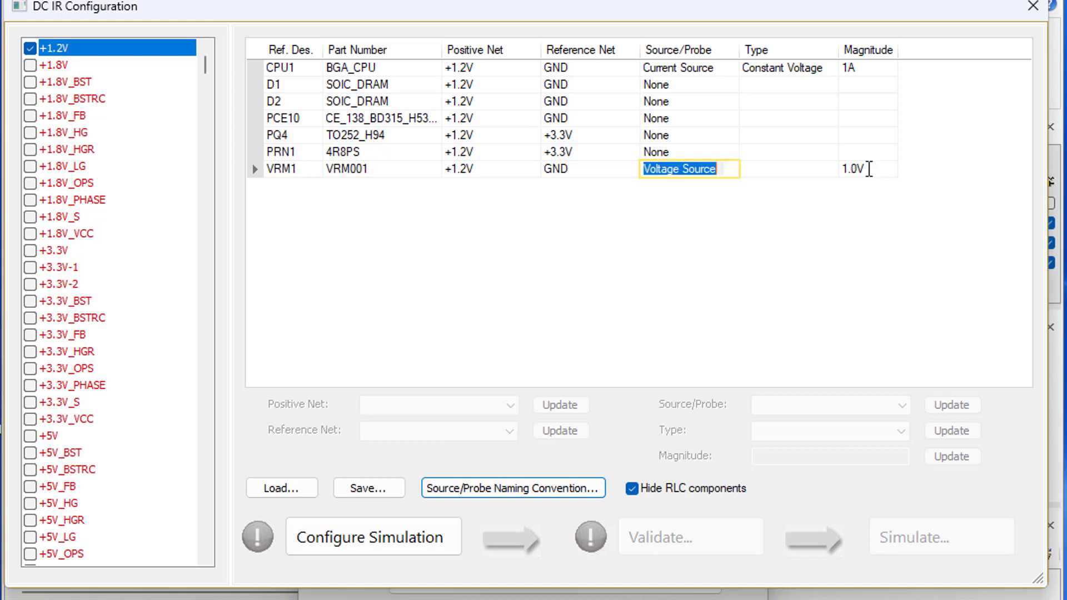
left_click(869, 170)
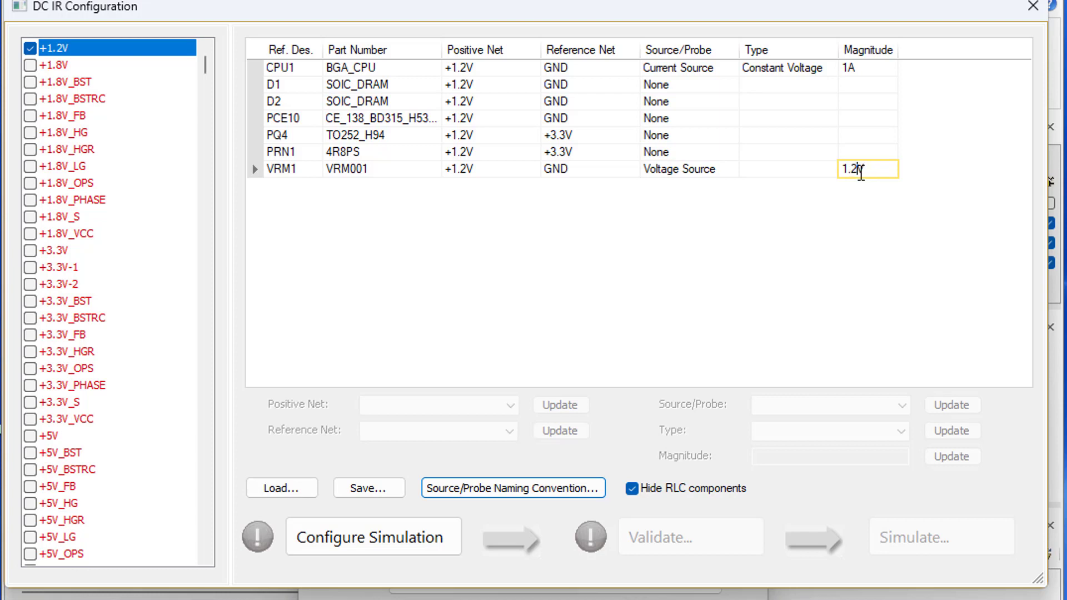
left_click(836, 244)
- Define CPU1 on the +1.2V net as a Current Source
left_click(725, 69)
left_click(728, 67)
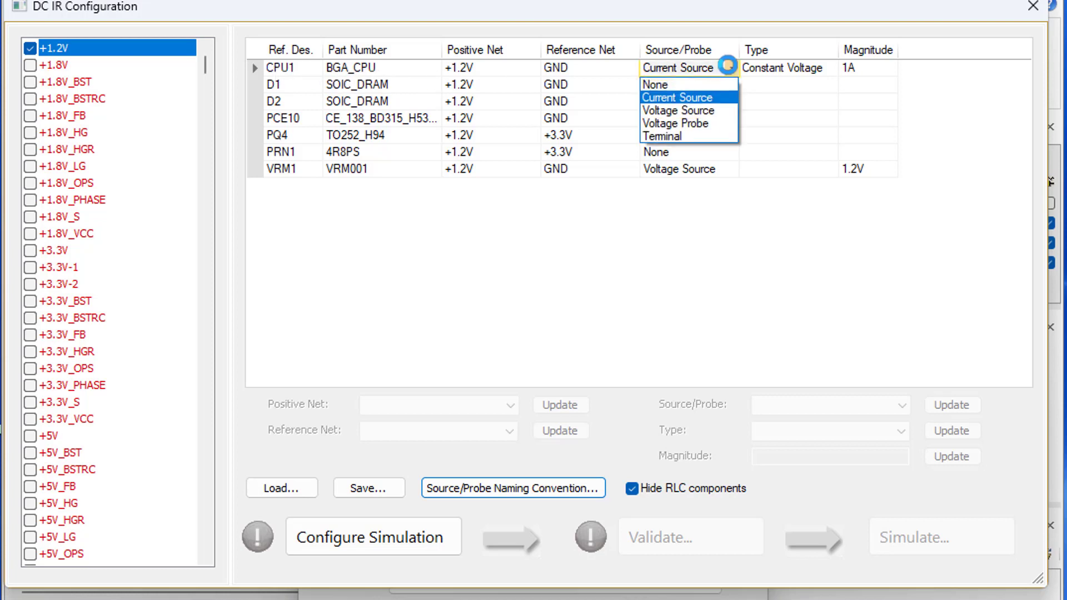
left_click(720, 97)
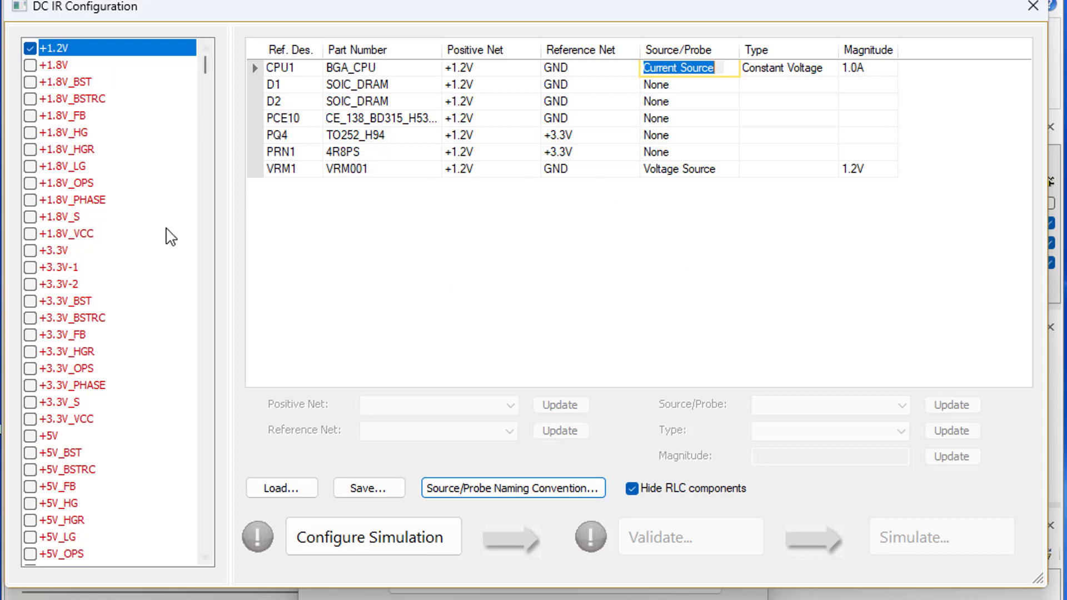
- Examine the components on the +1.8V net, and the source/probe types offered for D2 on the +1.2V net
left_click(30, 48)
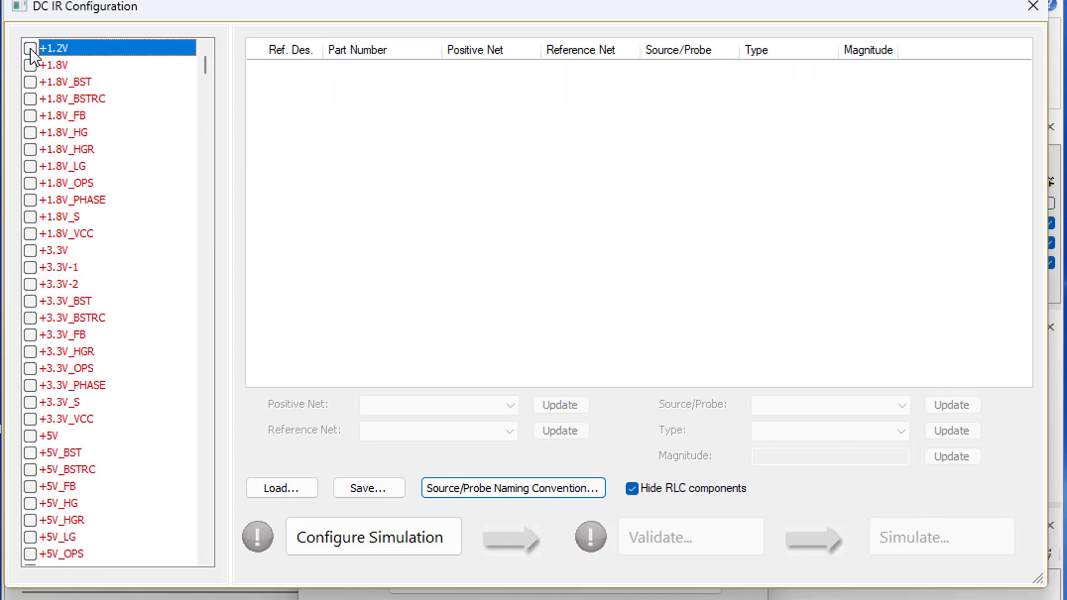
left_click(30, 65)
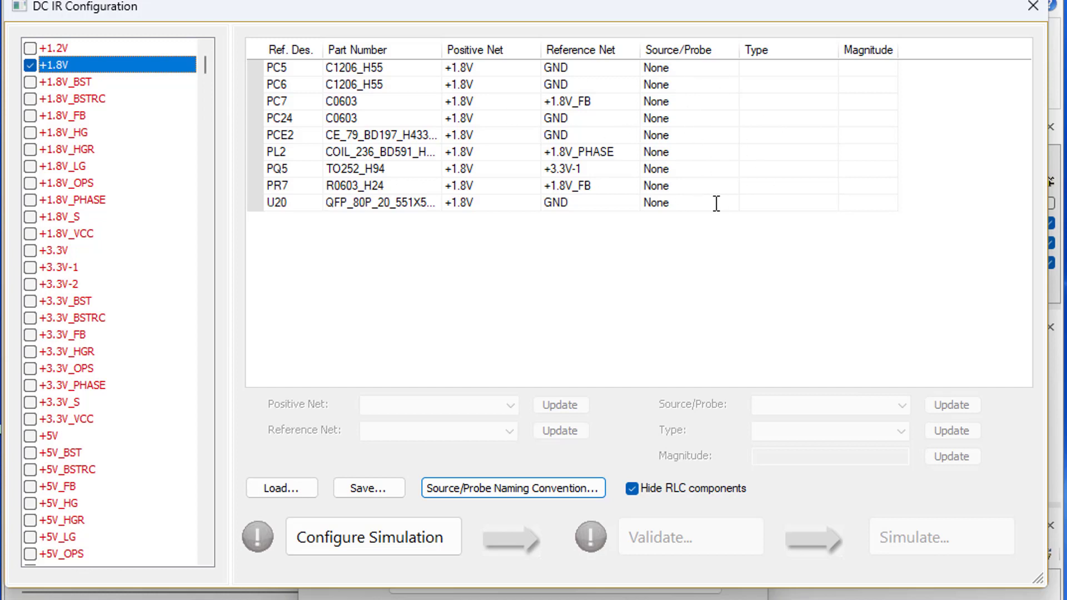
left_click(30, 63)
left_click(30, 49)
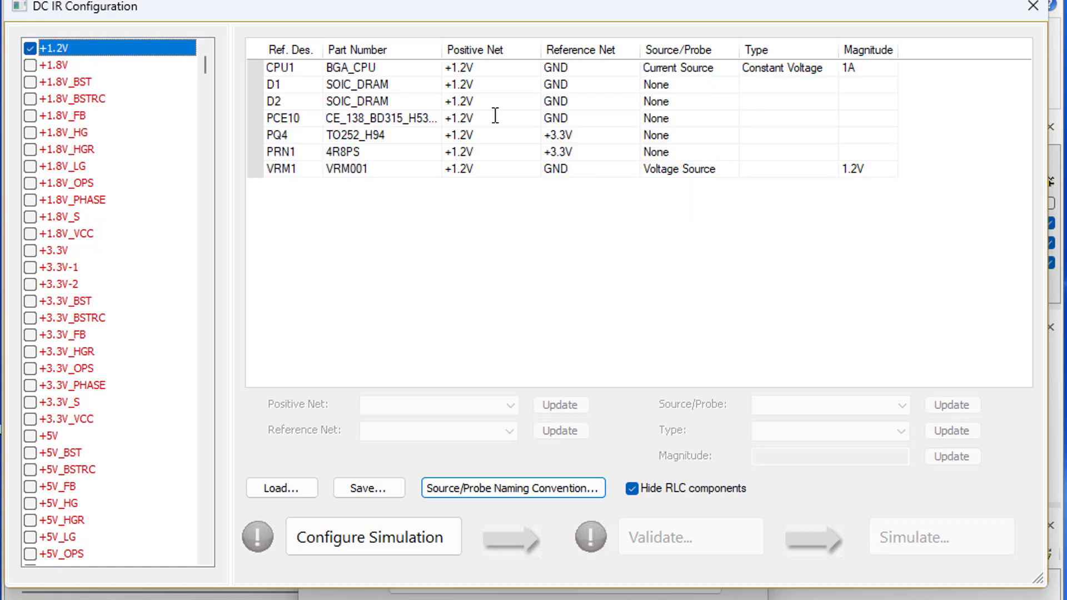
left_click(712, 100)
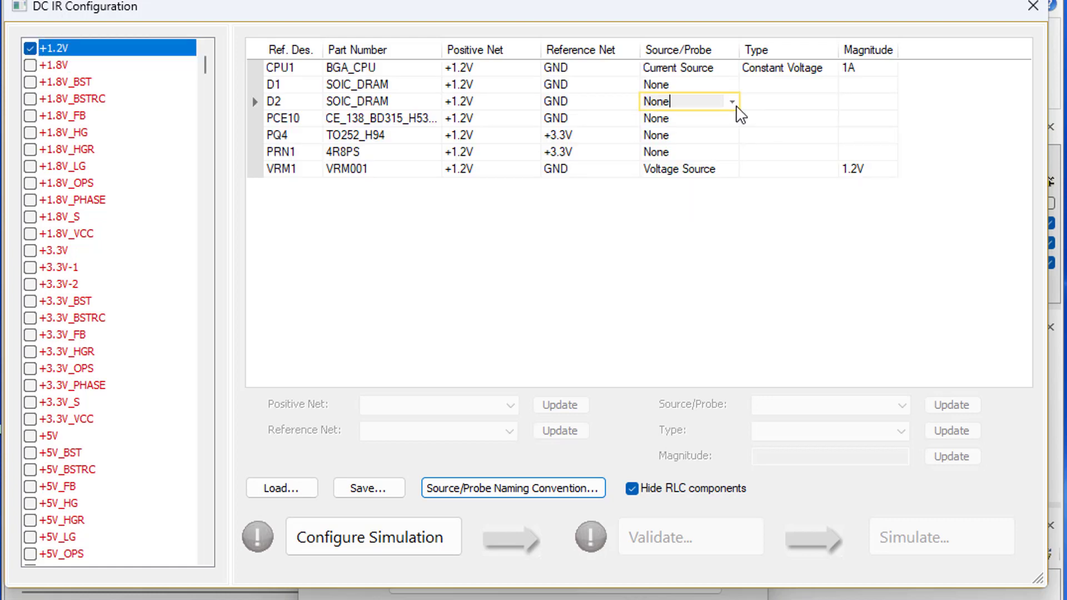
left_click(733, 102)
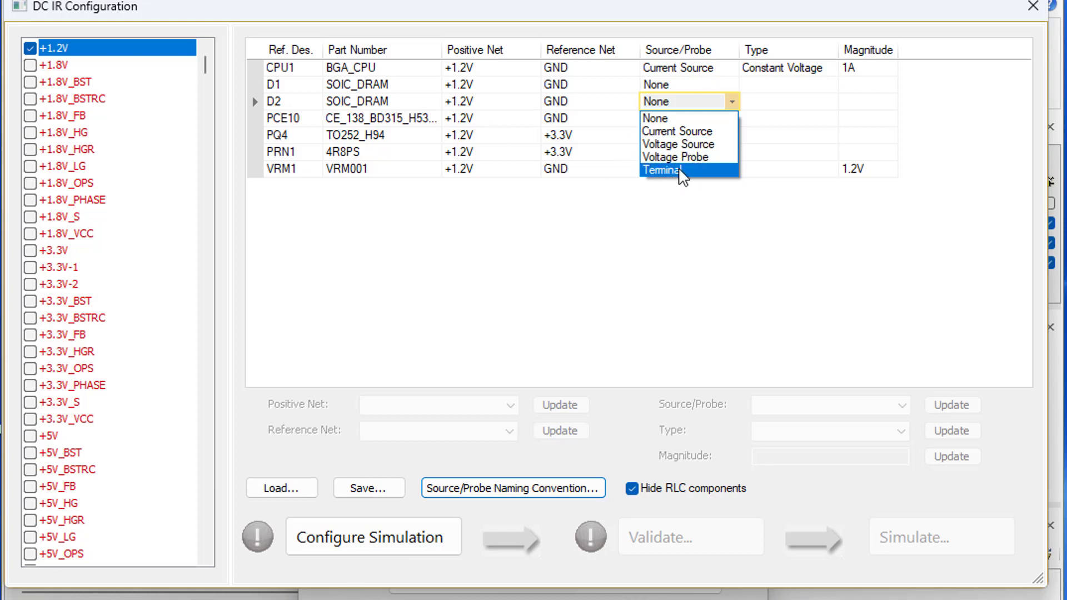
left_click(739, 224)
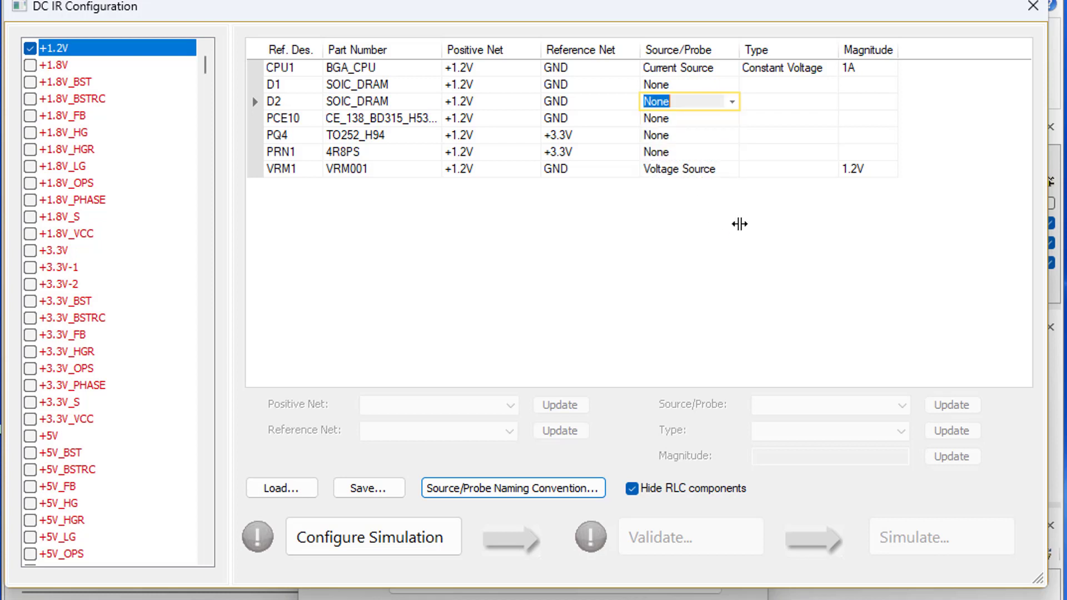
left_click(700, 257)
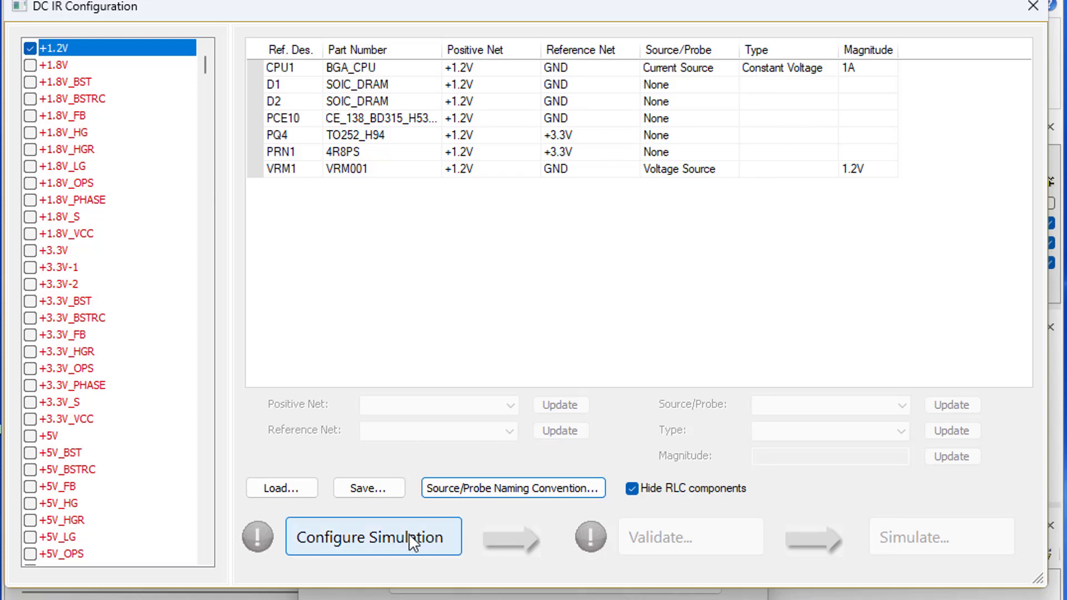
- Configure the simulation for the +1.2V net and run the validation check in DC Current/Voltage mode using 4 cores
left_click(377, 546)
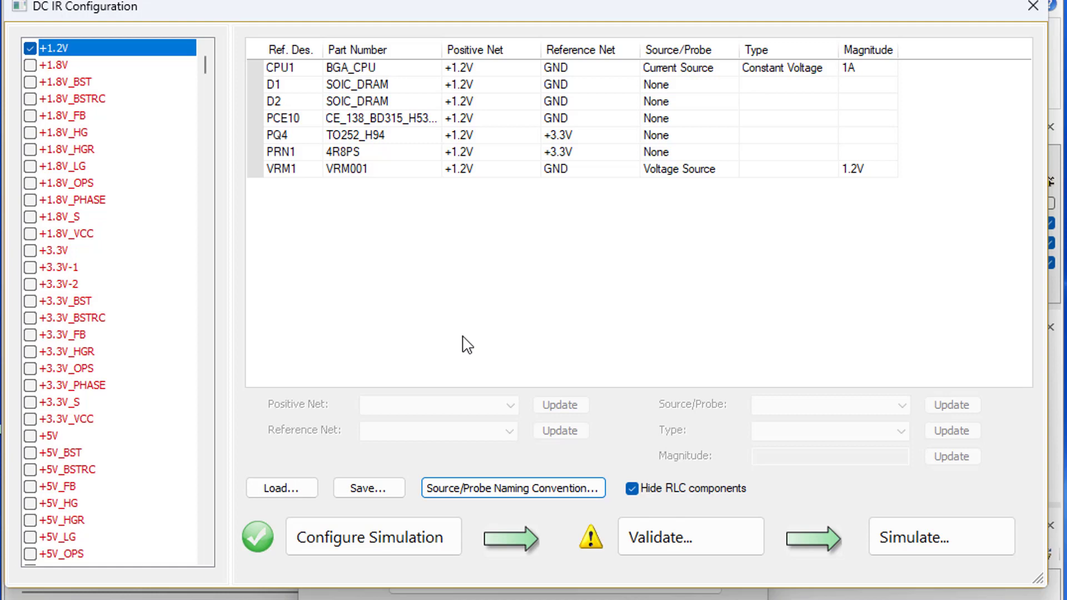
left_click(676, 542)
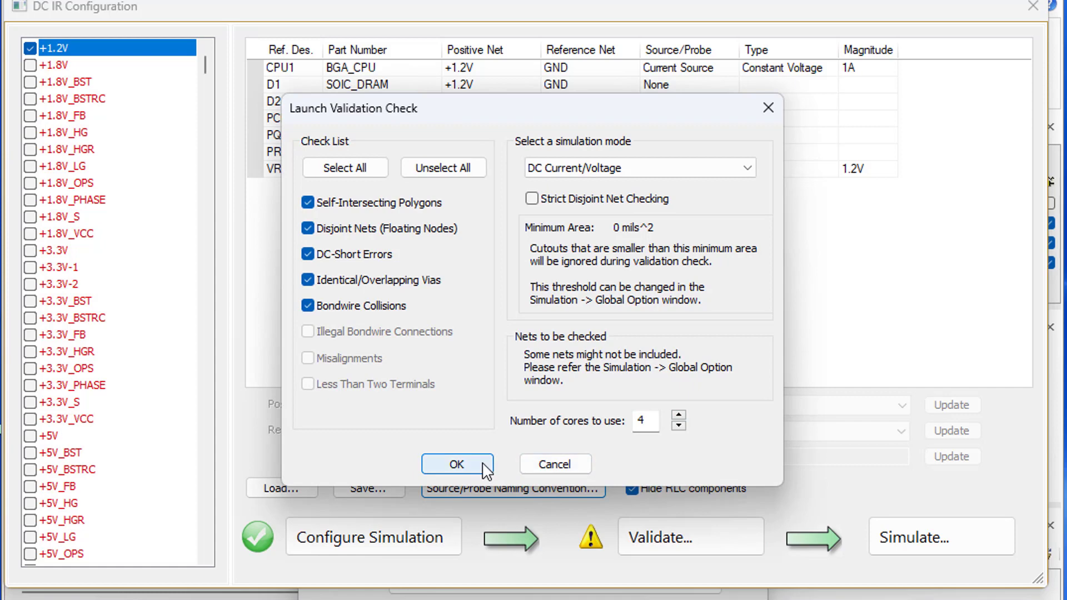
left_click(457, 464)
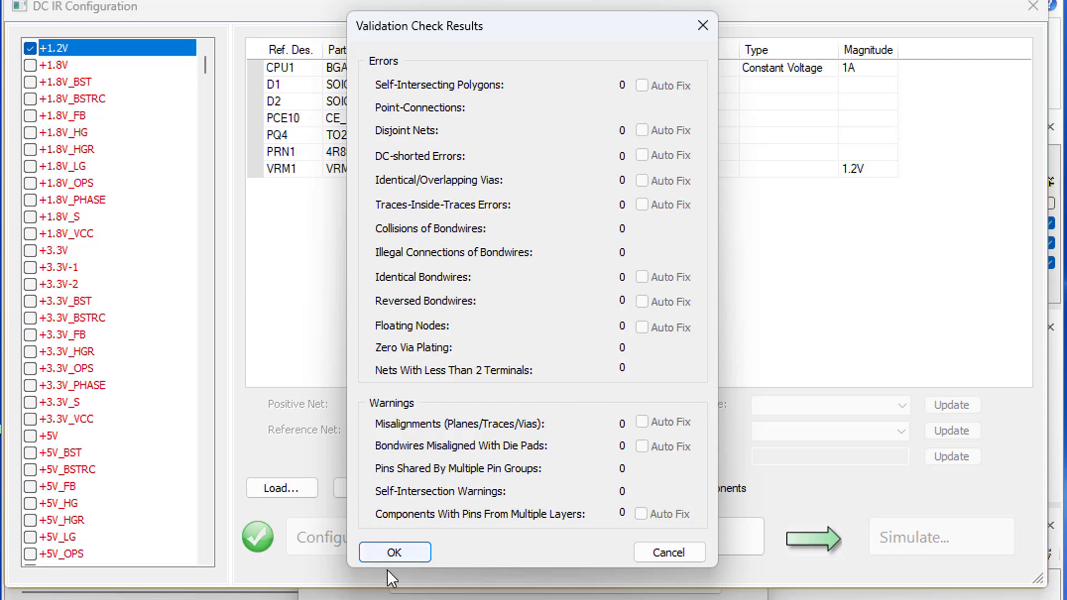
left_click(411, 552)
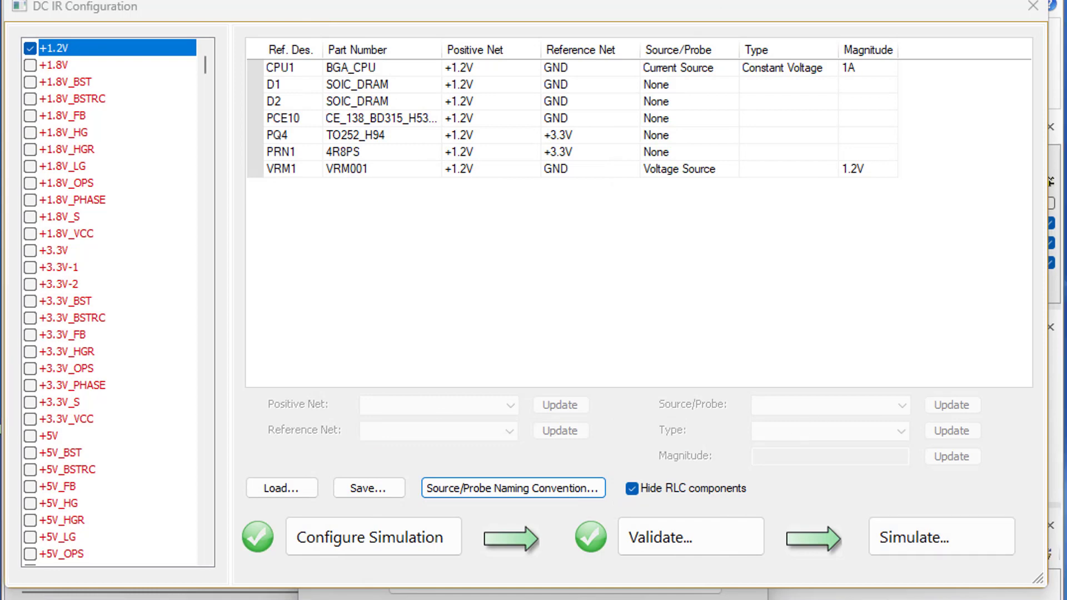
- Review the DC solver options, and launch the DC current and voltage simulation DC IR Sim 1, overwriting the existing one
left_click(915, 542)
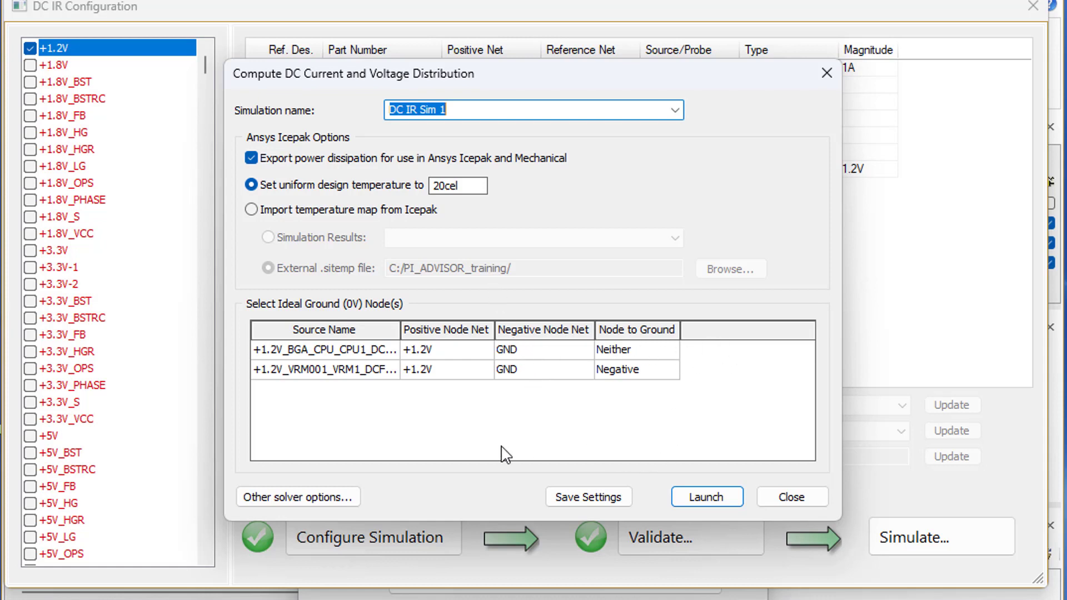
left_click(314, 498)
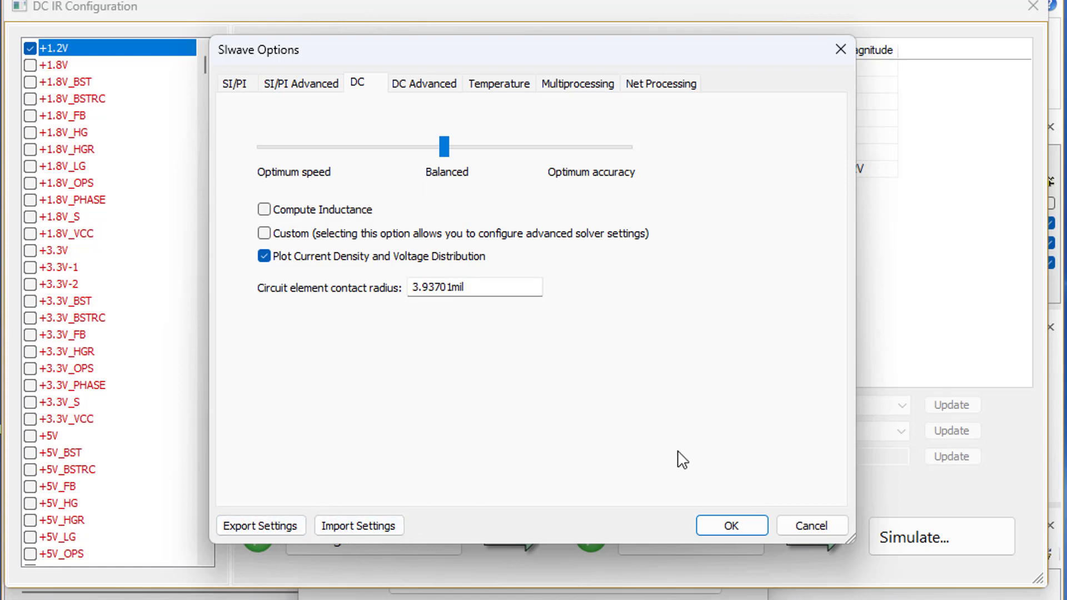
left_click(789, 528)
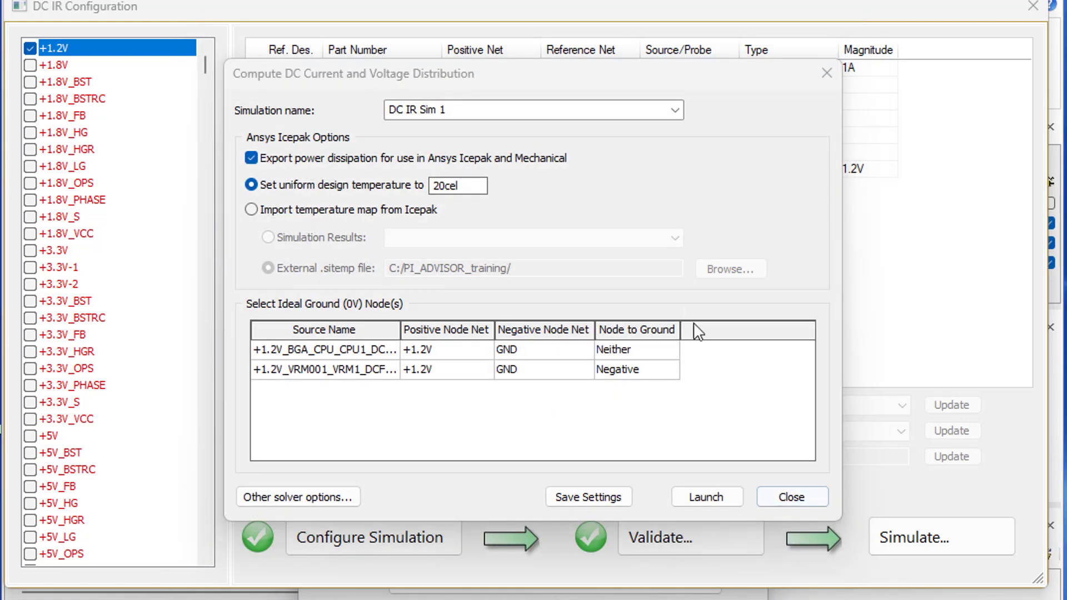
left_click(714, 499)
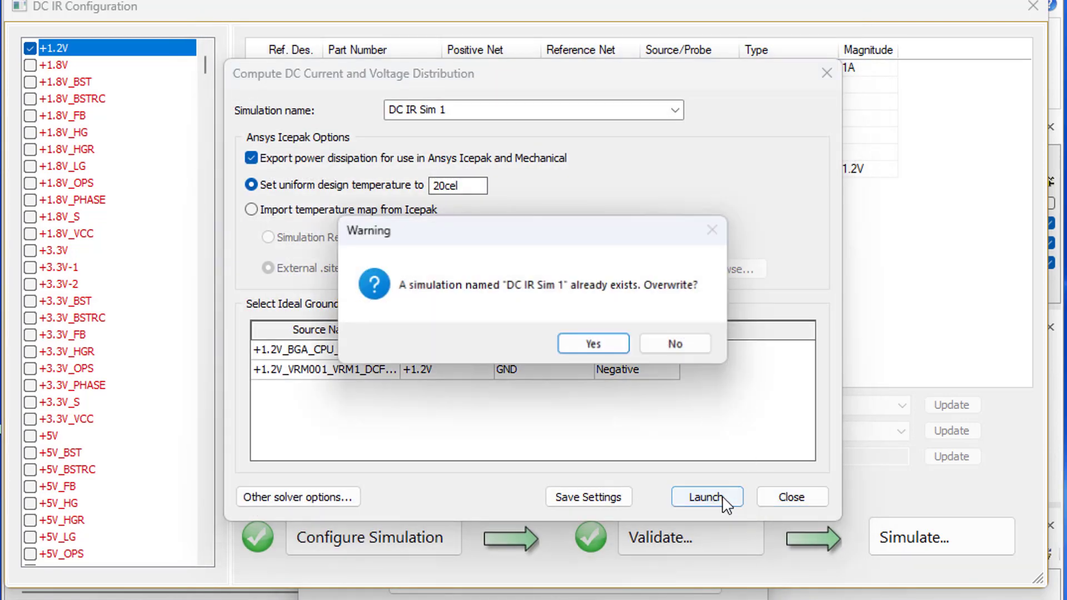
left_click(599, 342)
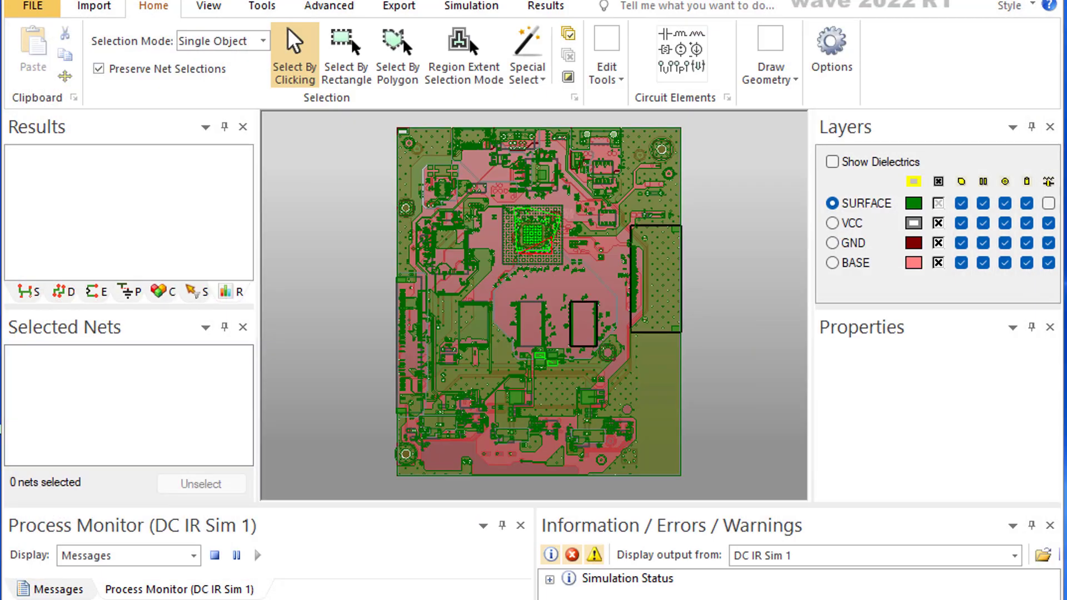
- Open the current and voltage plots of DC IR Sim 1 and enable the voltage plot for the VCC layer
mouse_move(467, 333)
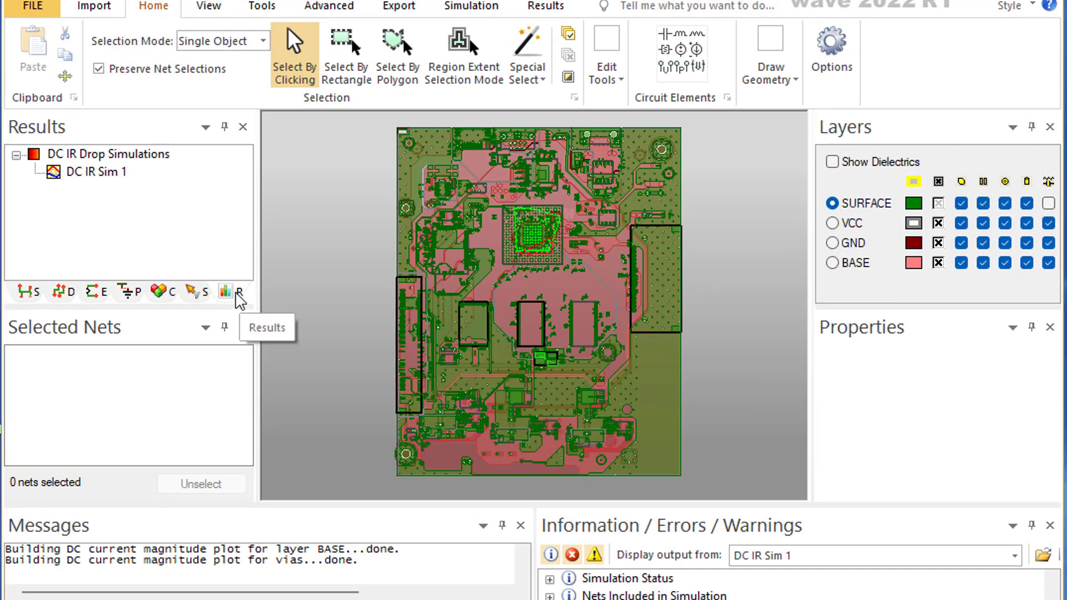
left_click(102, 177)
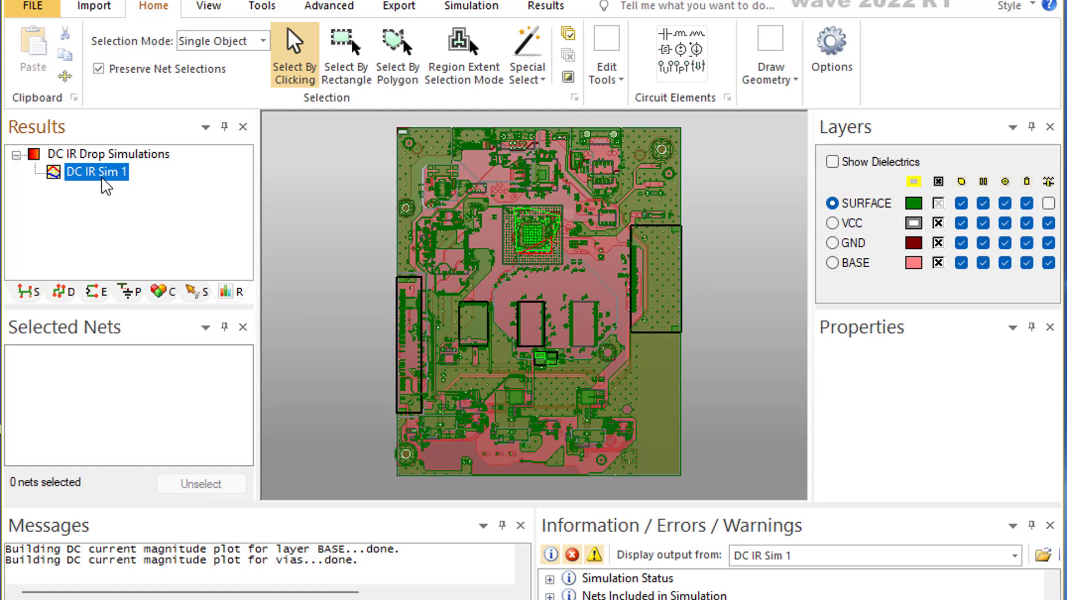
right_click(103, 184)
left_click(103, 181)
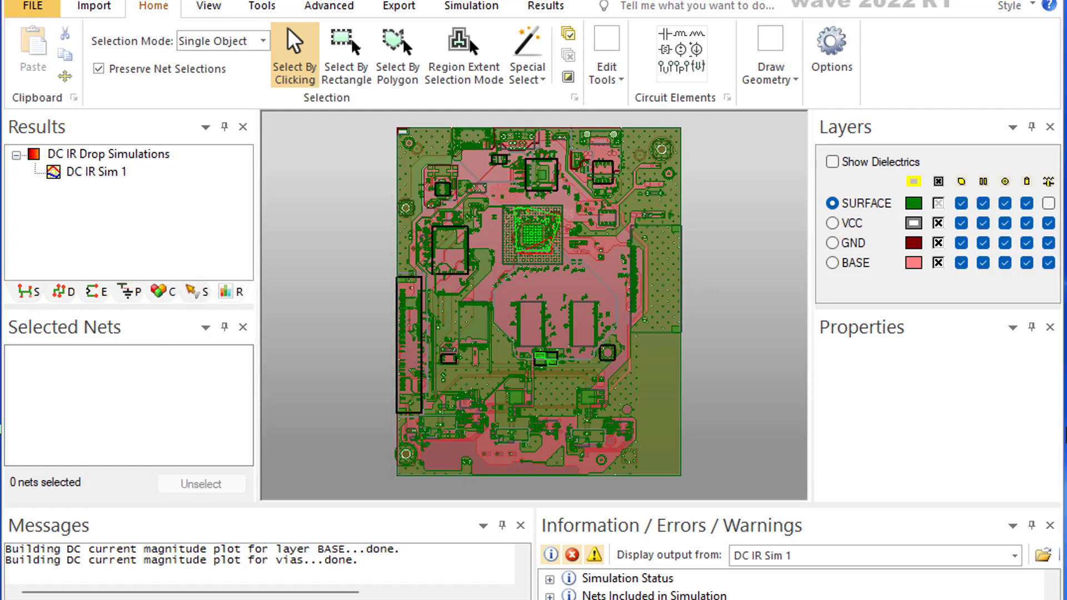
left_click(92, 180)
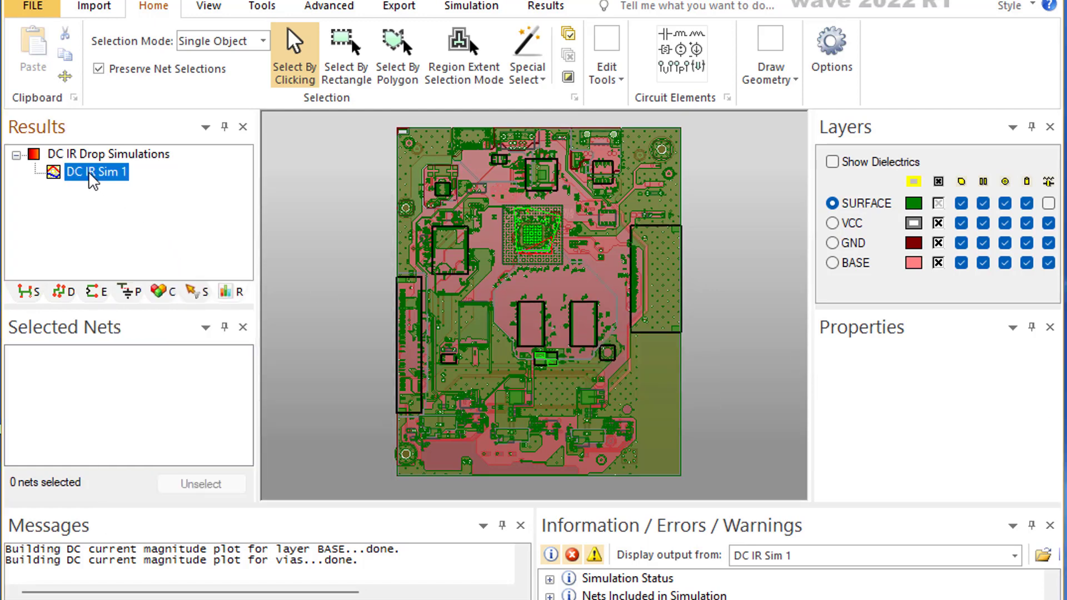
right_click(92, 180)
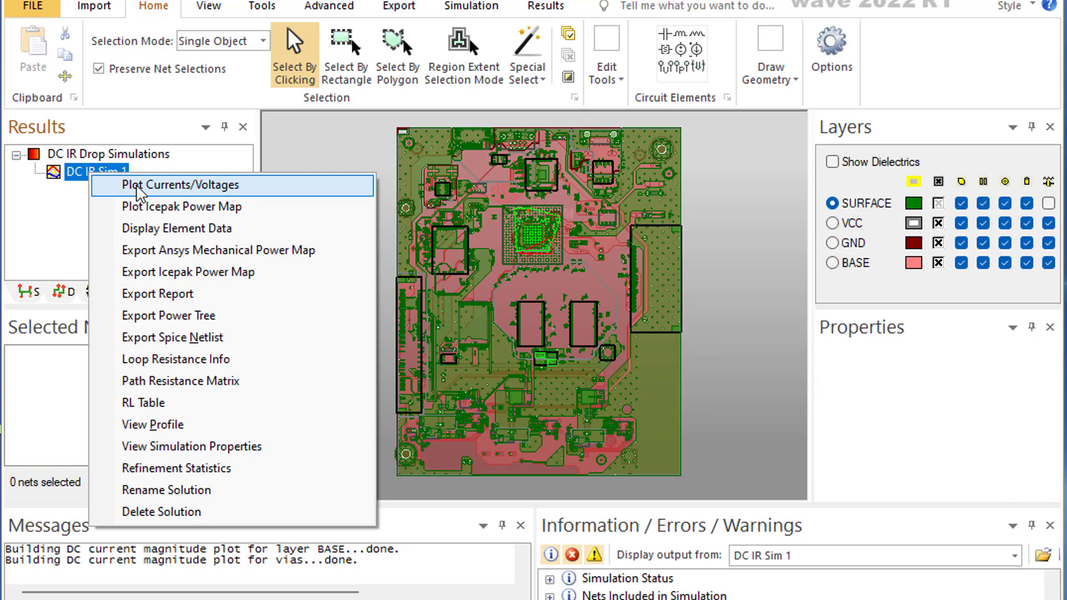
left_click(139, 189)
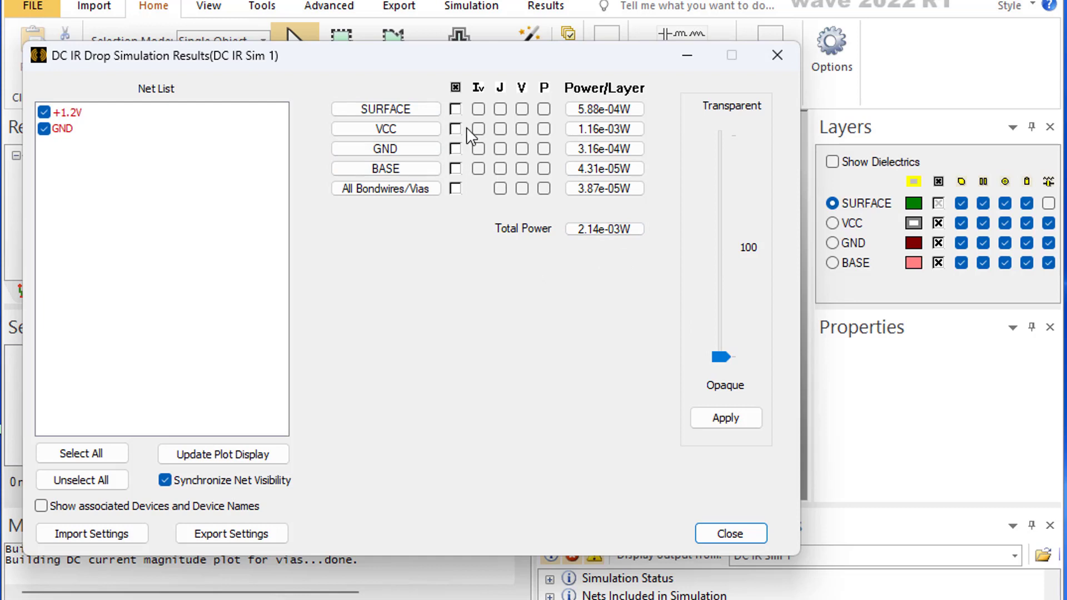
left_click(522, 129)
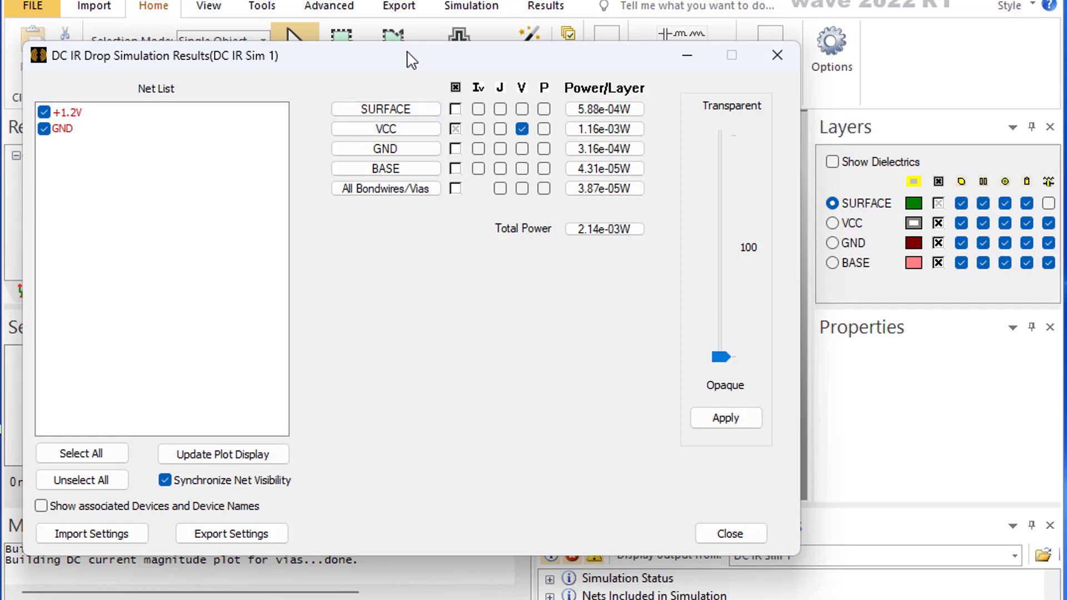
- Display the SURFACE layer unfilled and hide the SURFACE, GND and BASE layers so that only VCC is shown
left_click_drag(411, 58, 1066, 183)
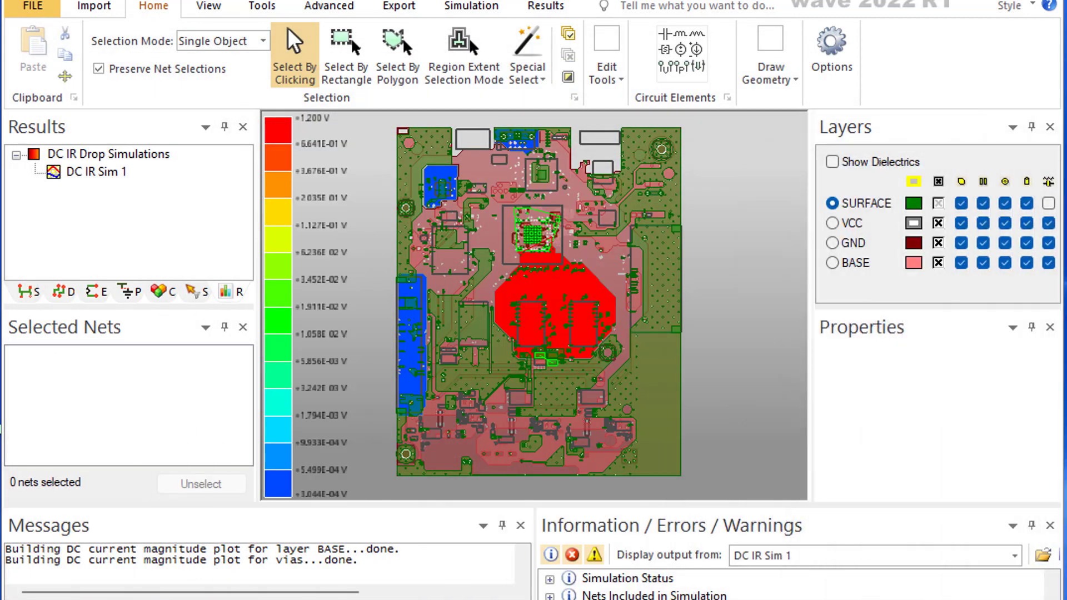
left_click(914, 203)
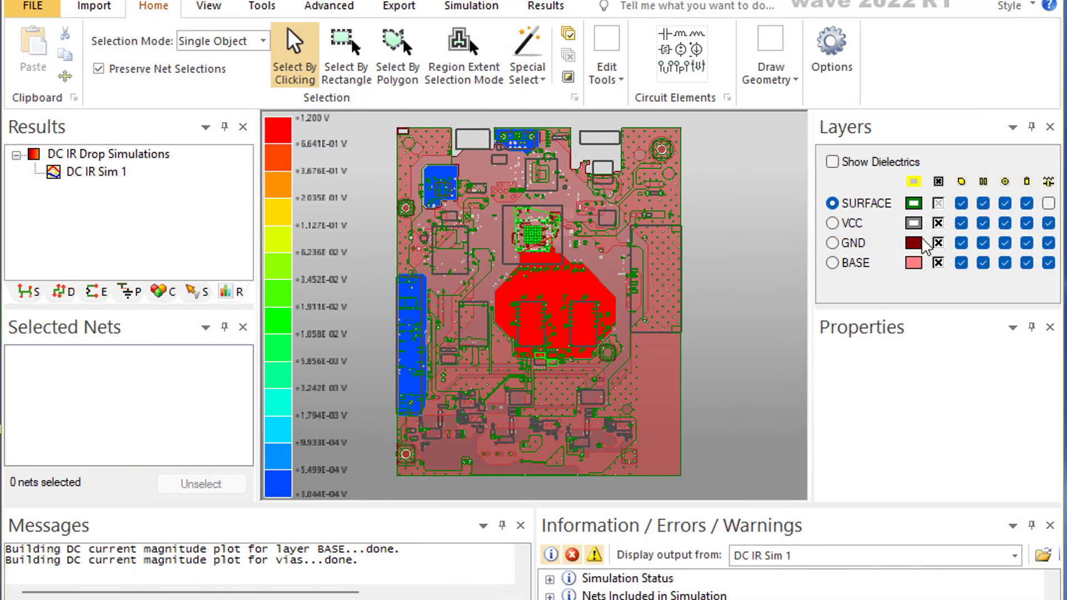
left_click(939, 244)
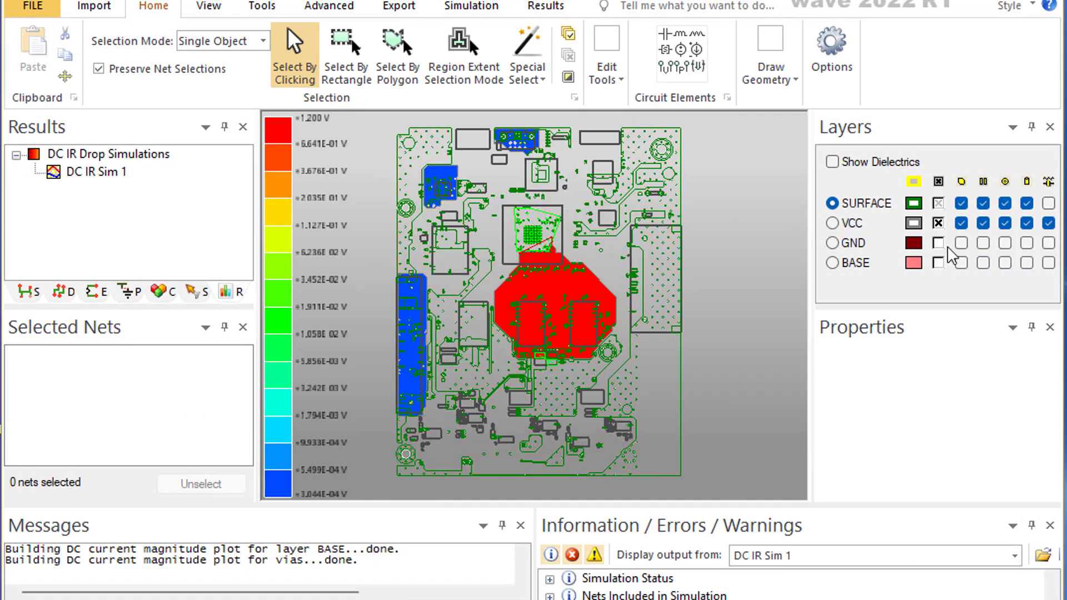
left_click(942, 203)
- Probe the plotted voltage across the octagonal +1.2V plane and the smaller separate planes on the VCC layer
mouse_move(561, 314)
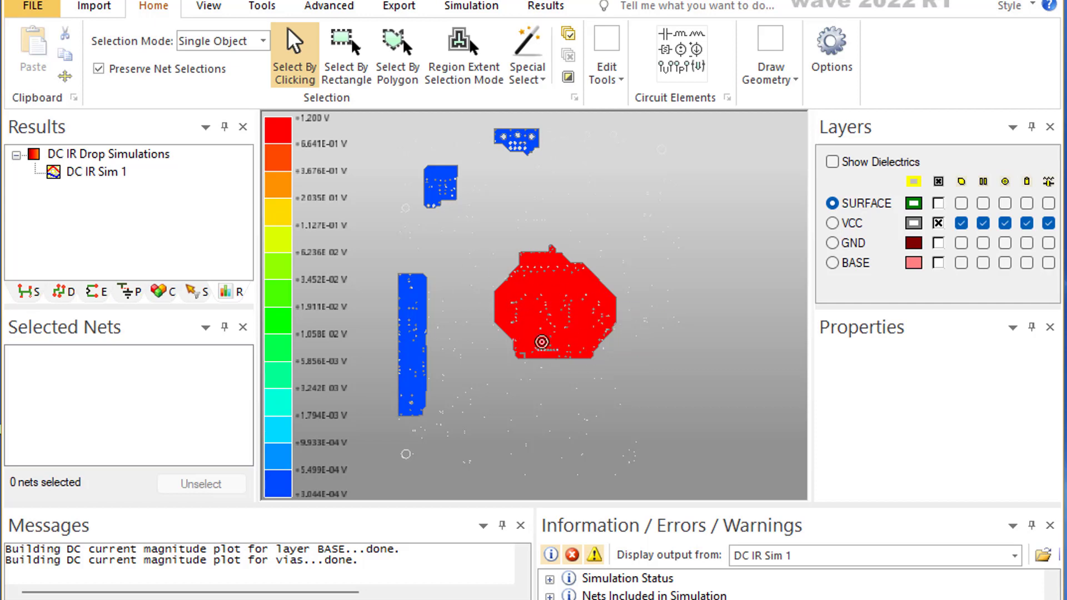
mouse_move(564, 258)
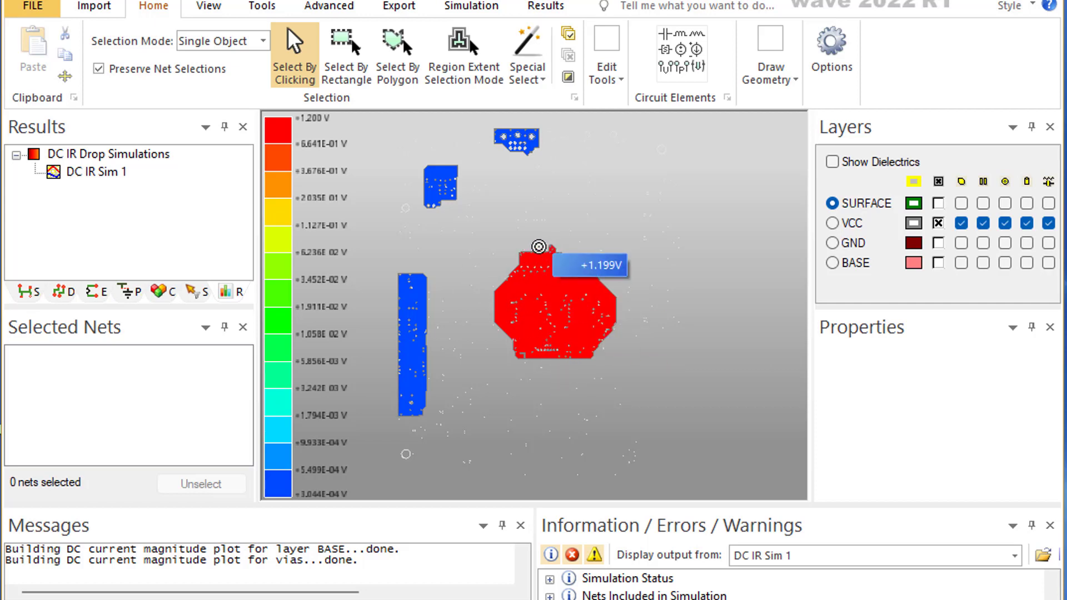
mouse_move(539, 352)
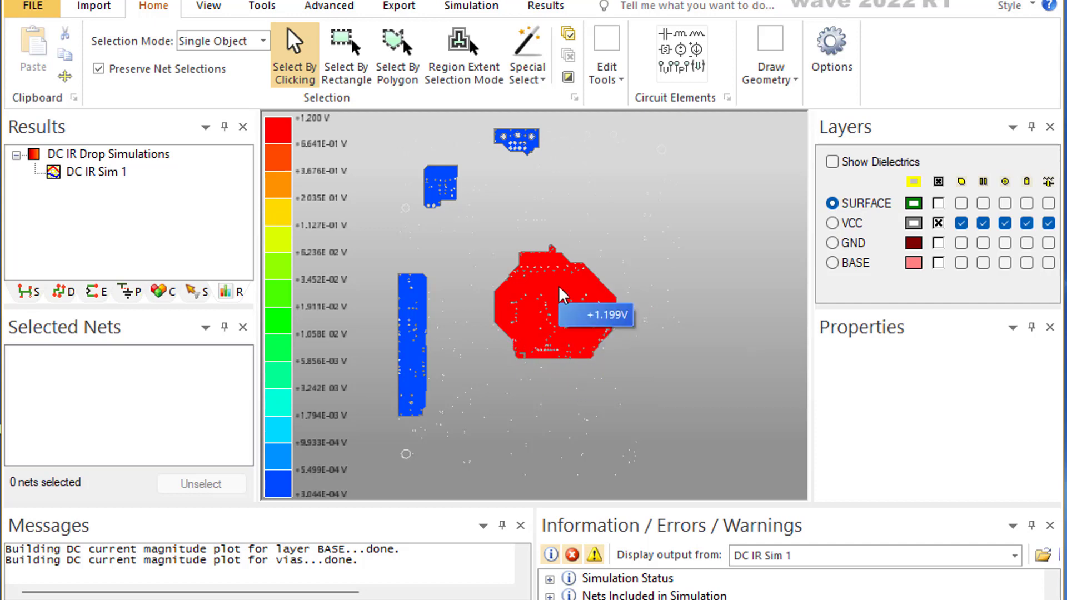
mouse_move(529, 288)
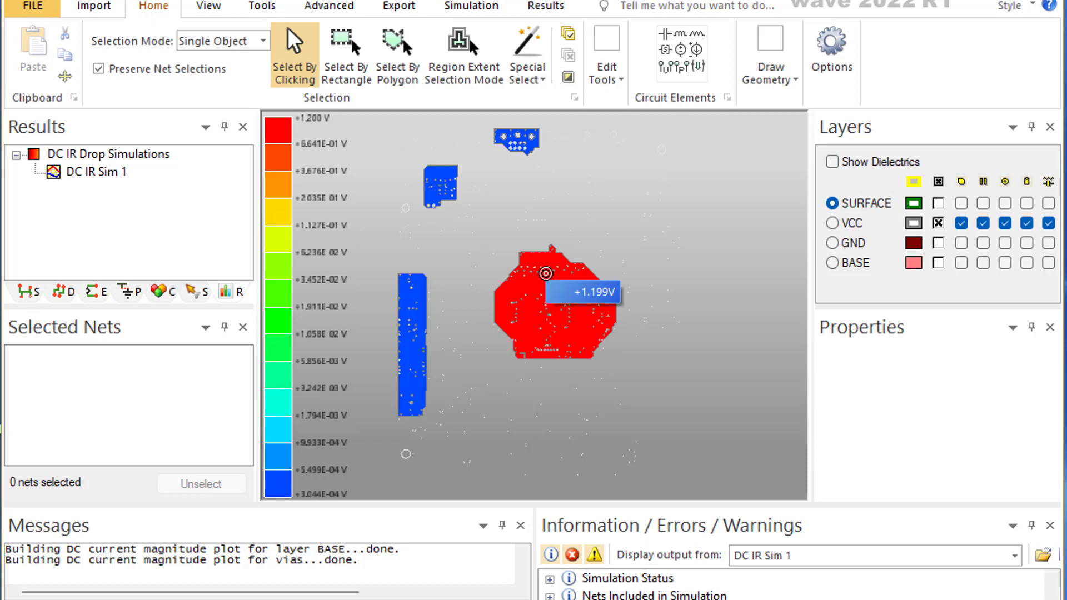
mouse_move(531, 146)
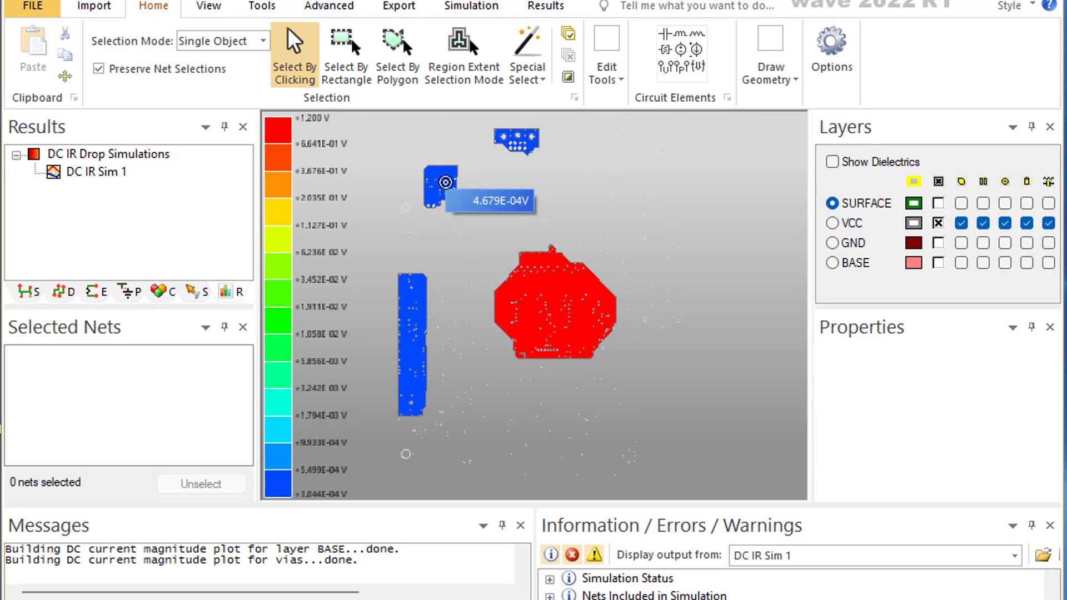
mouse_move(406, 279)
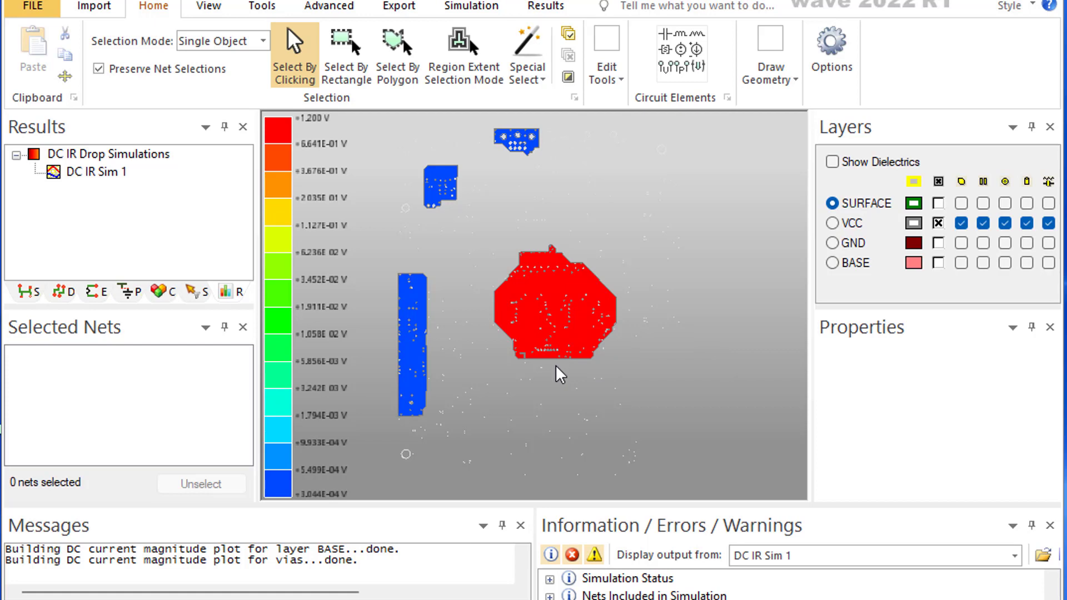
mouse_move(591, 322)
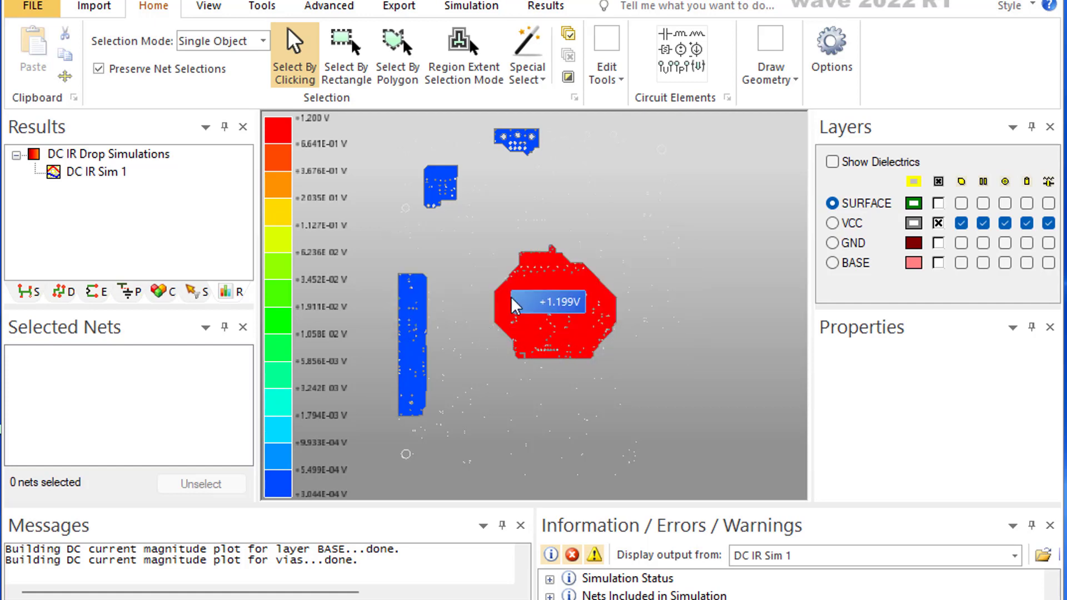
scroll(533, 306, "down", 1)
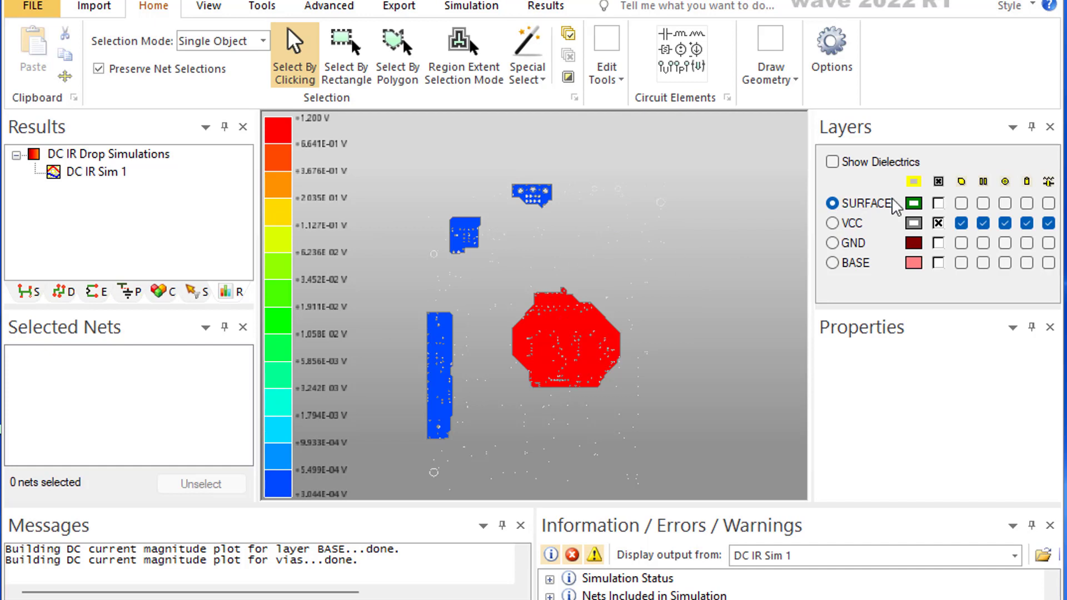
- Show the SURFACE layer, hide the VCC layer, and switch the voltage plot from VCC to SURFACE
left_click(938, 204)
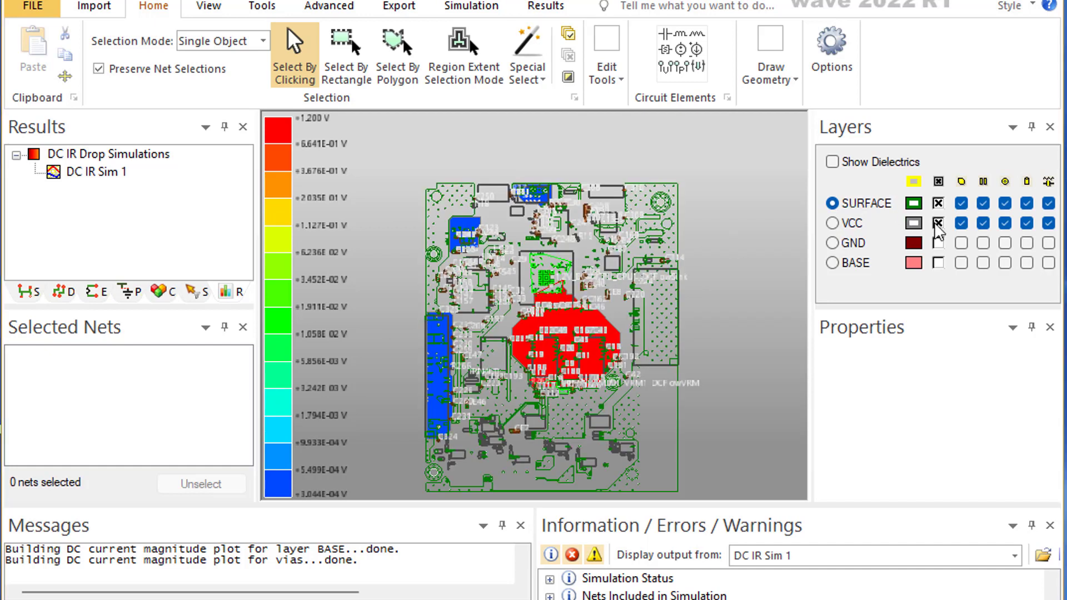
left_click(937, 223)
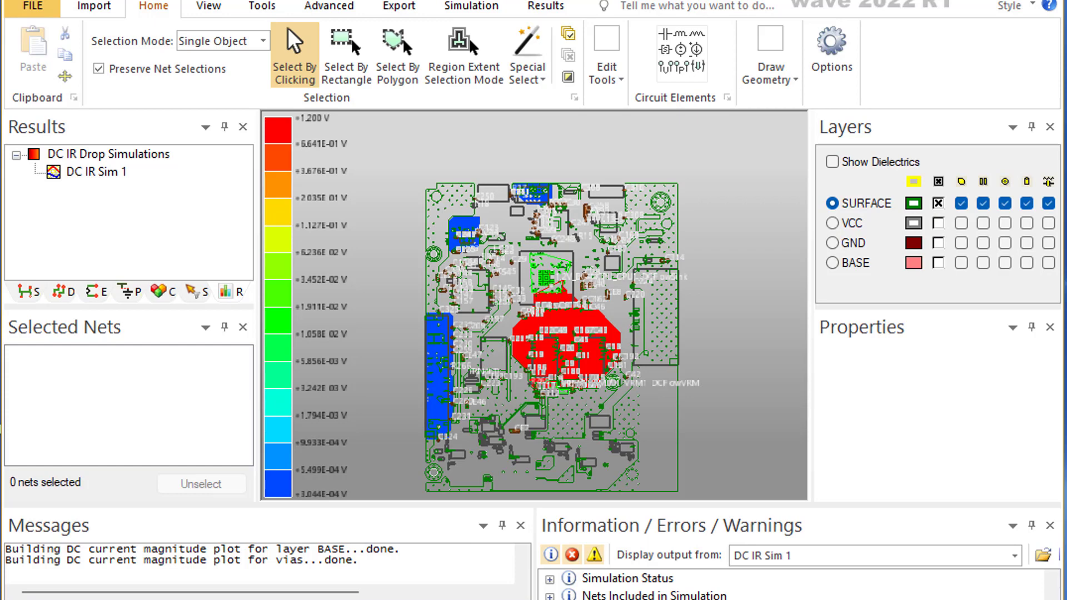
left_click_drag(953, 138, 639, 91)
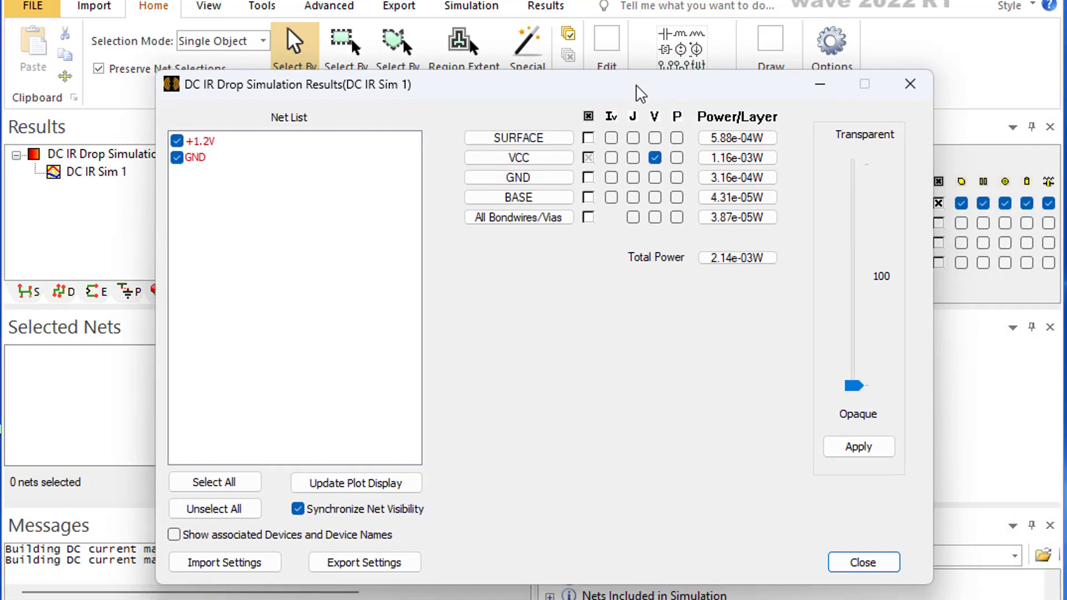
left_click(655, 138)
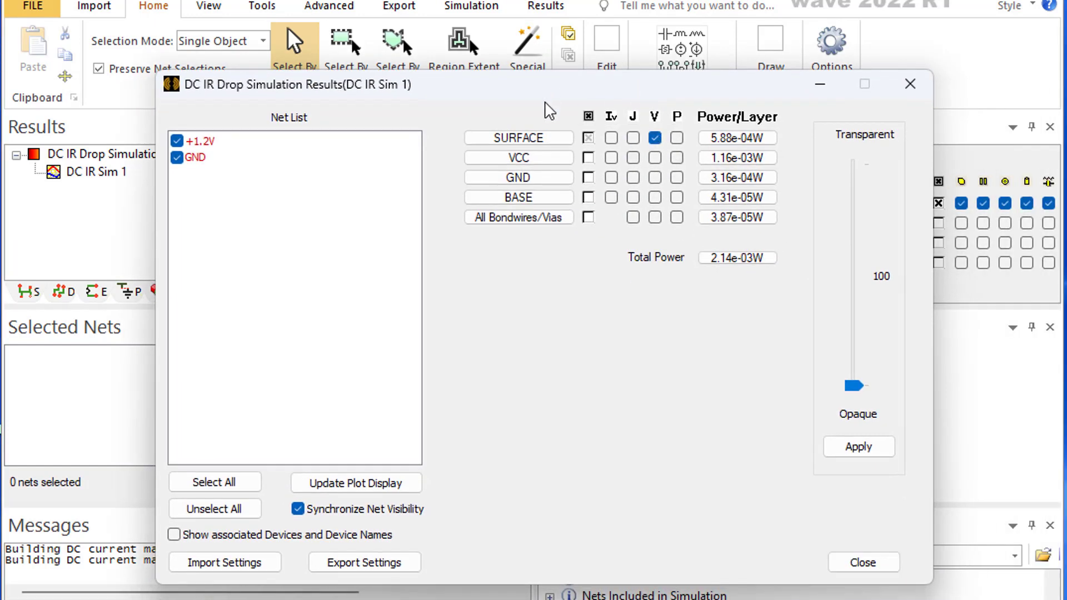
key("Escape")
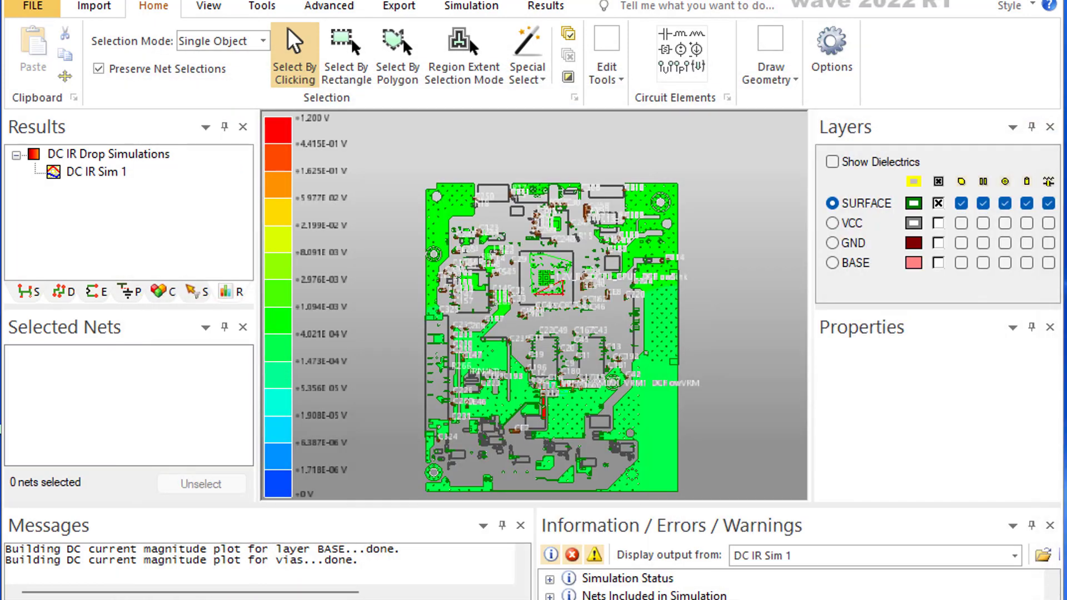
scroll(549, 307, "up", 5)
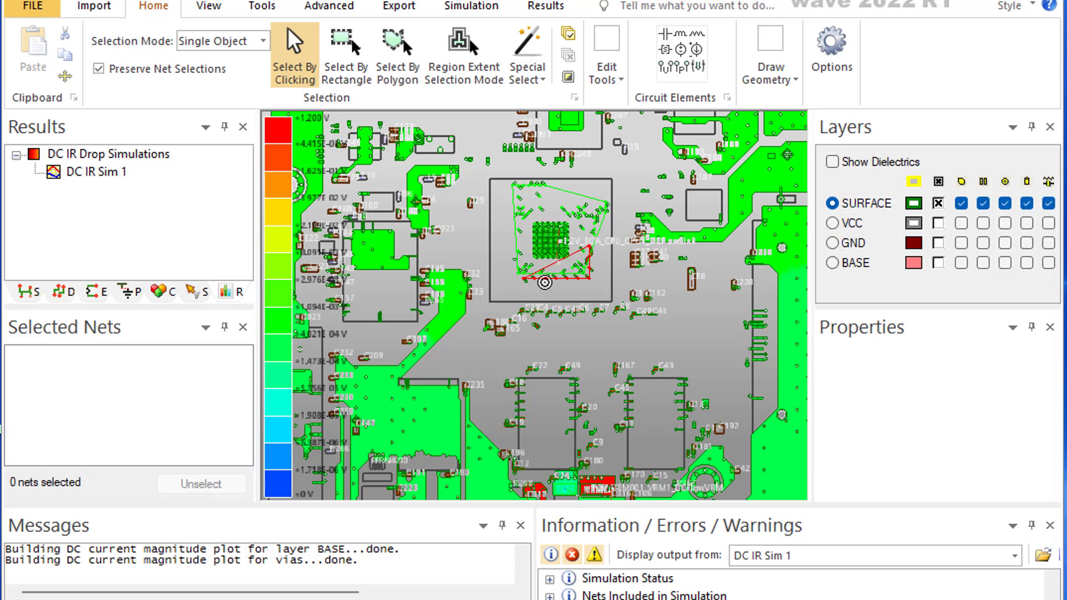
double_click(422, 184)
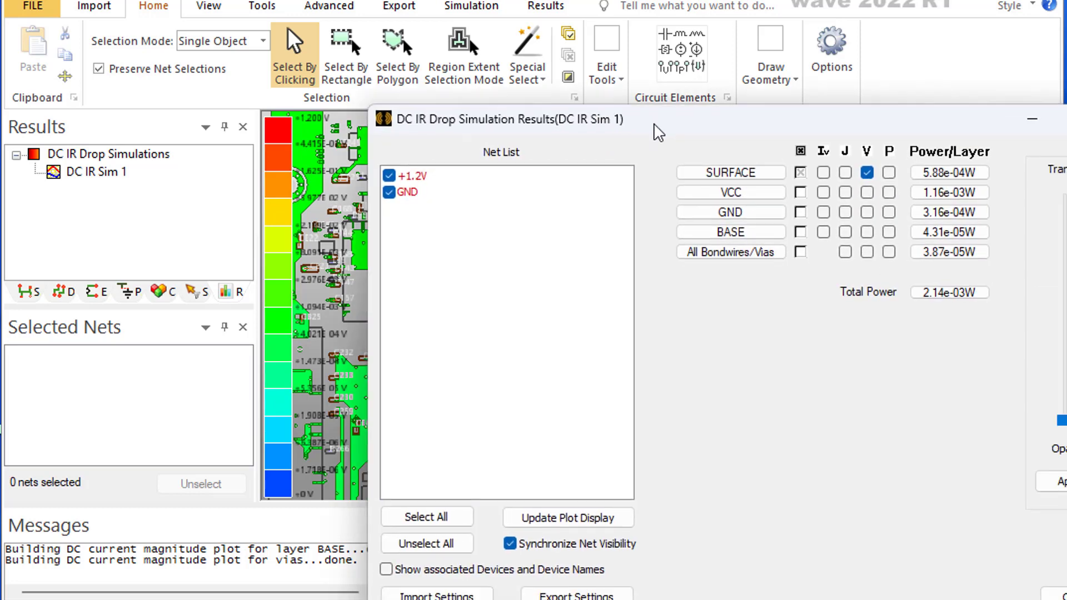
left_click(347, 175)
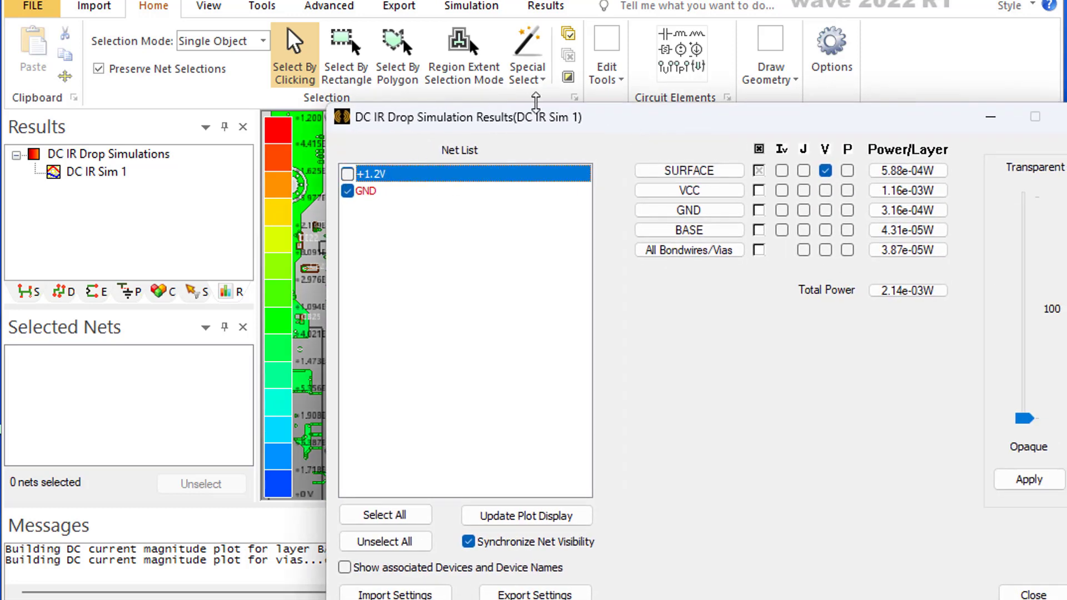
key("Escape")
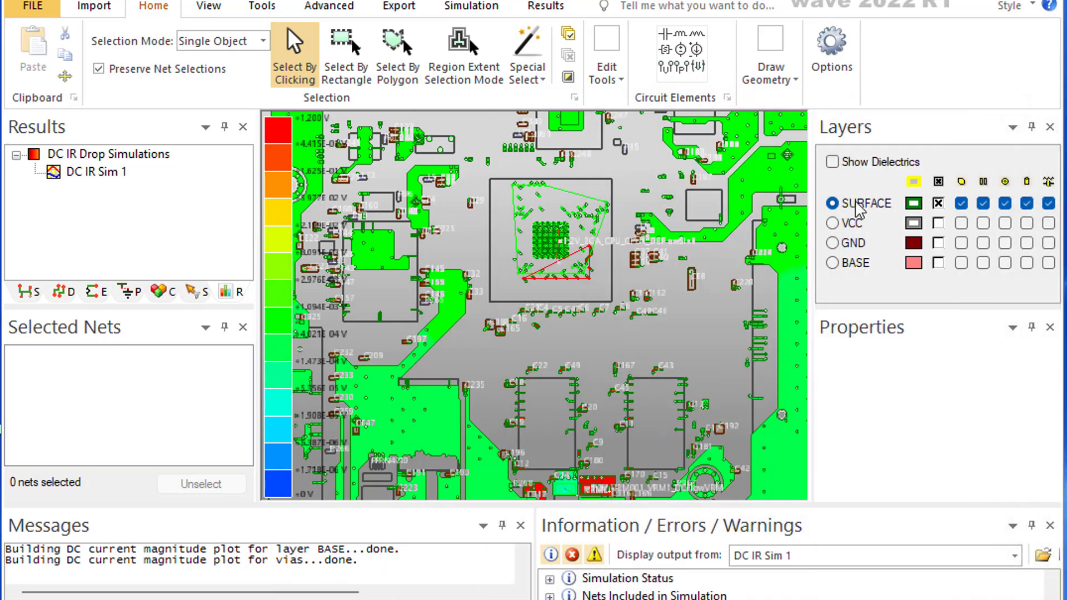
- Examine the plotted voltages at the +1.2V and GND pads beneath the CPU on the SURFACE layer
scroll(556, 261, "up", 3)
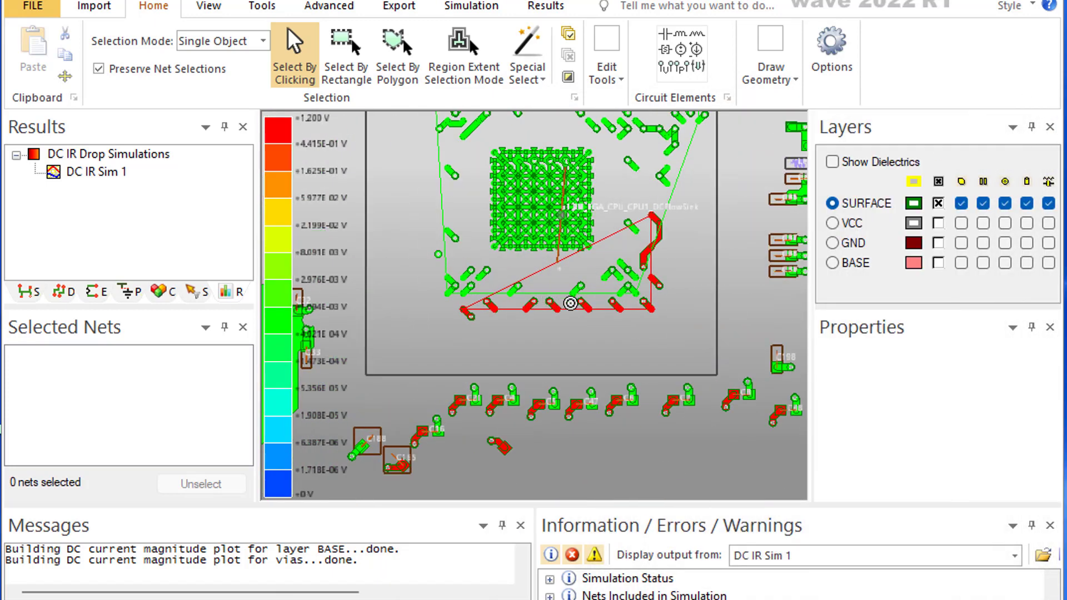
scroll(571, 303, "up", 4)
mouse_move(552, 289)
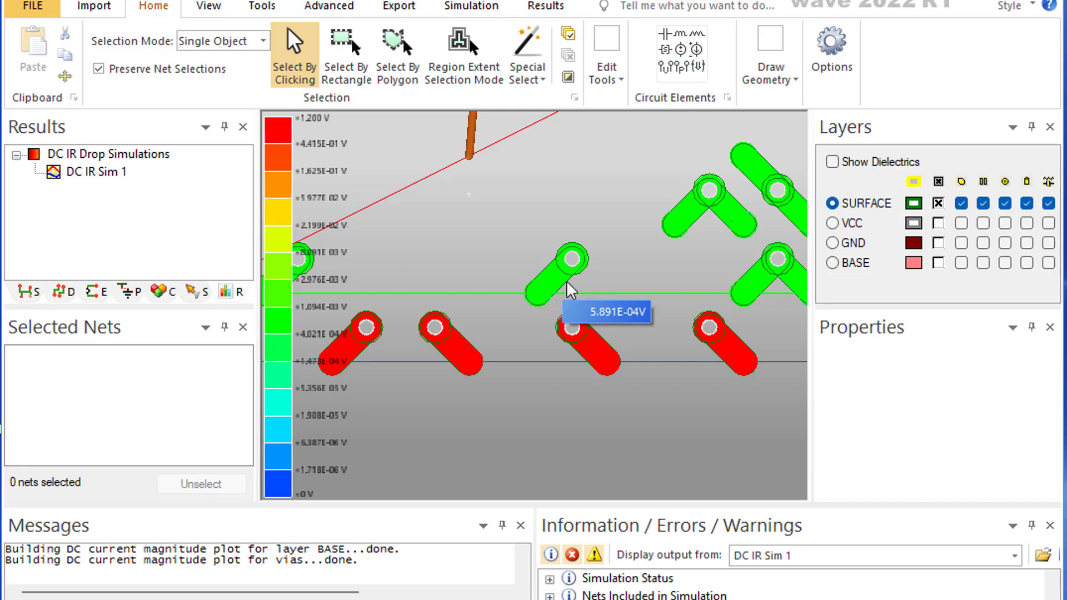
scroll(565, 282, "down", 3)
mouse_move(476, 296)
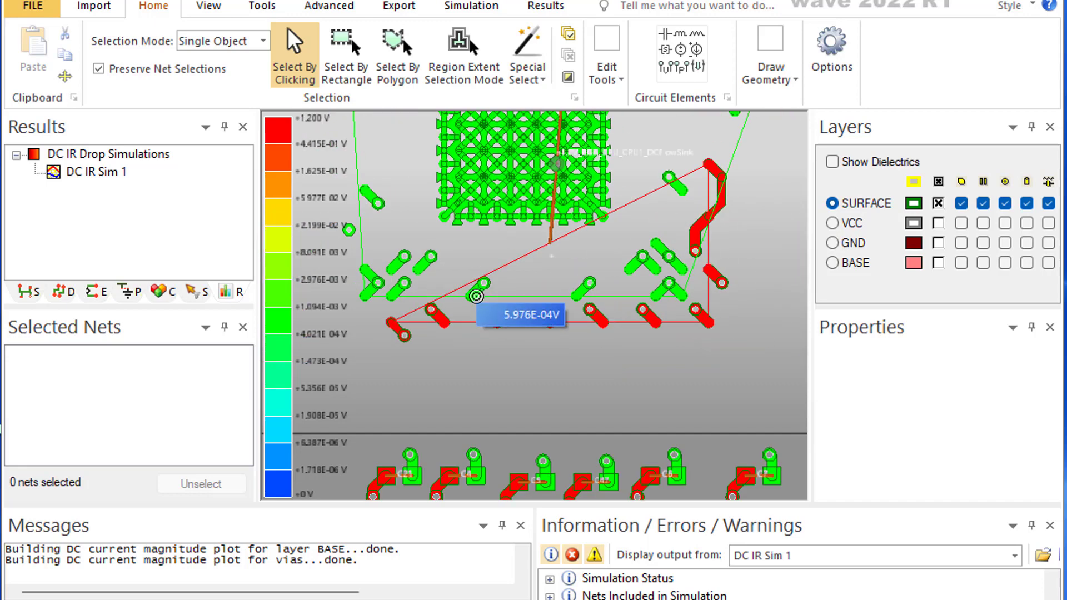
scroll(558, 313, "down", 1)
scroll(462, 283, "up", 5)
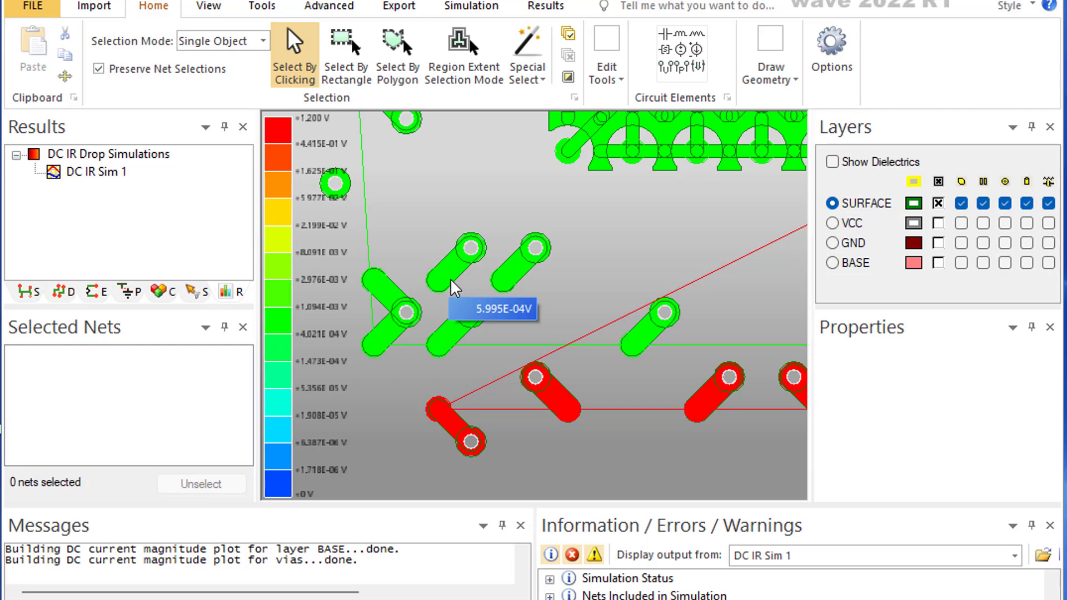
scroll(451, 278, "down", 5)
scroll(582, 348, "down", 2)
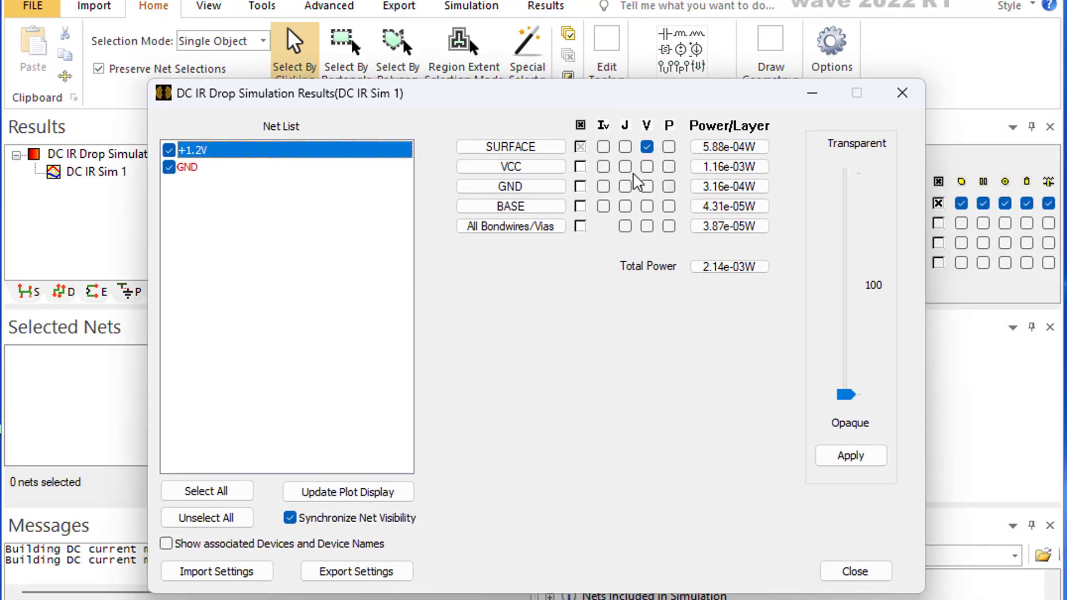
- Plot the current density J for the VCC layer, show the VCC layer and hide SURFACE
left_click(625, 167)
left_click(402, 37)
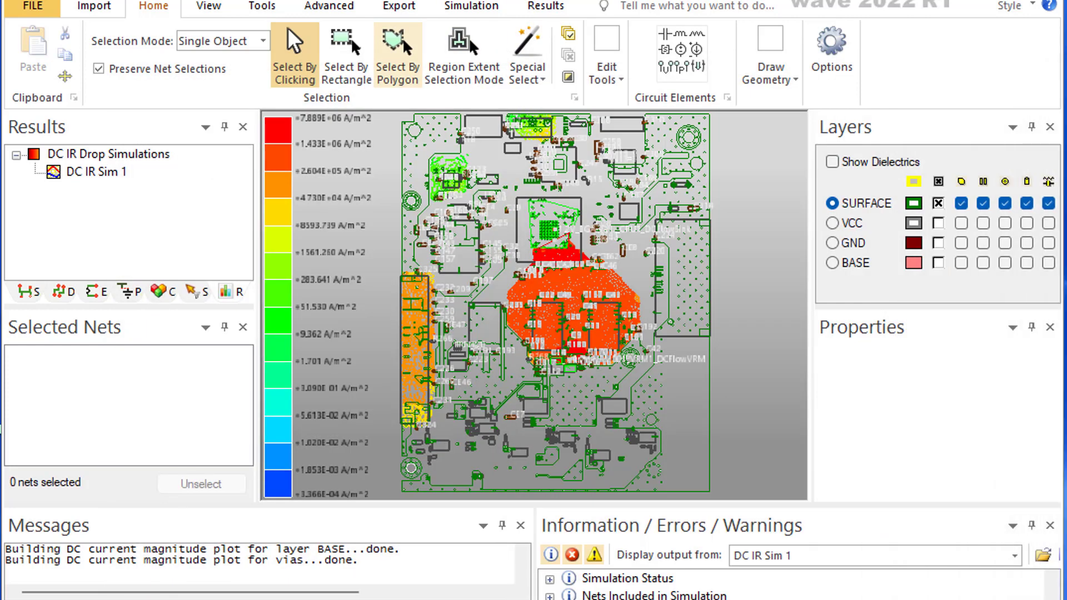
left_click(938, 223)
left_click(938, 203)
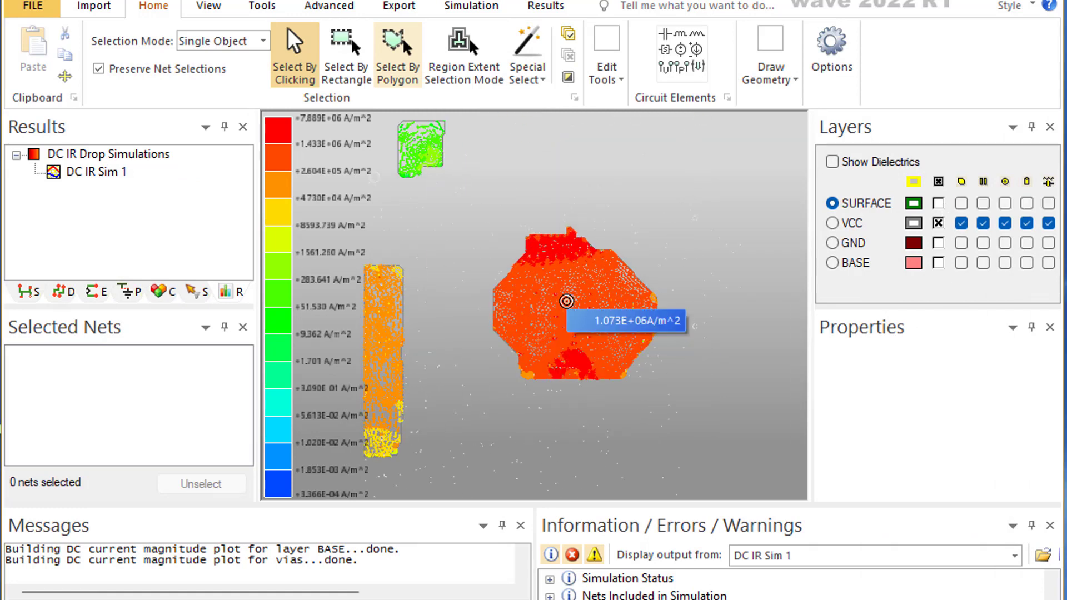
- Examine the current density vectors across the +1.2V plane on VCC, including its upper neck and the via row near its lower edge
scroll(570, 310, "up", 2)
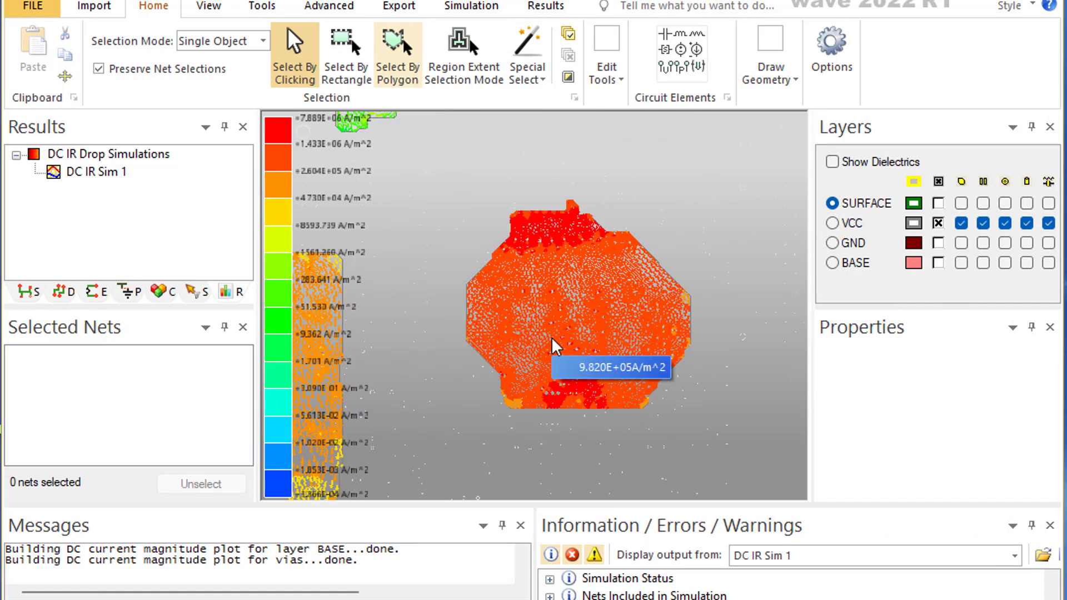
scroll(583, 315, "down", 1)
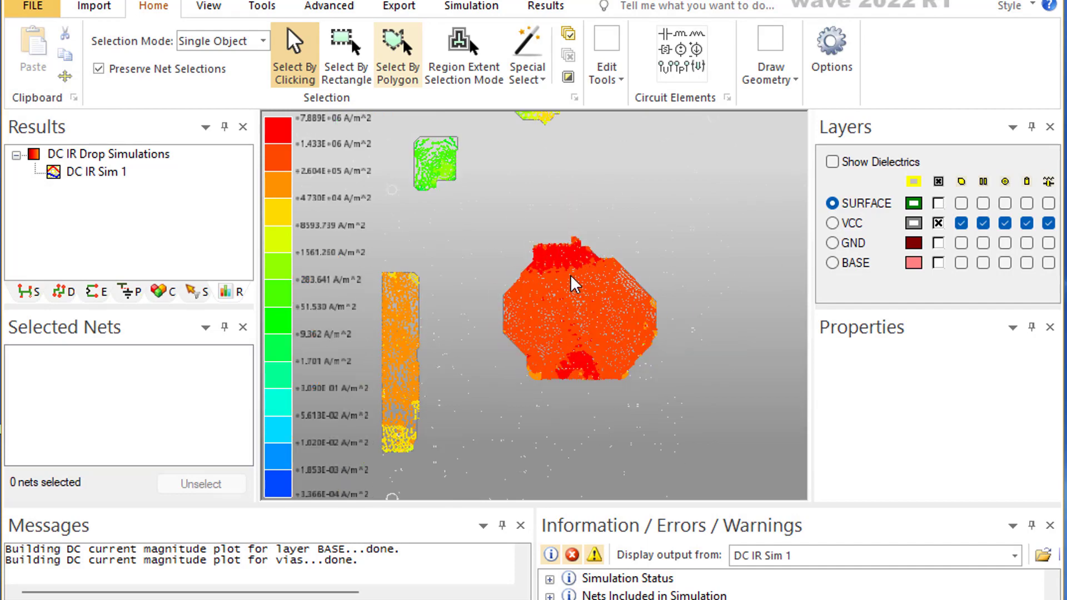
scroll(555, 256, "up", 2)
scroll(562, 267, "up", 3)
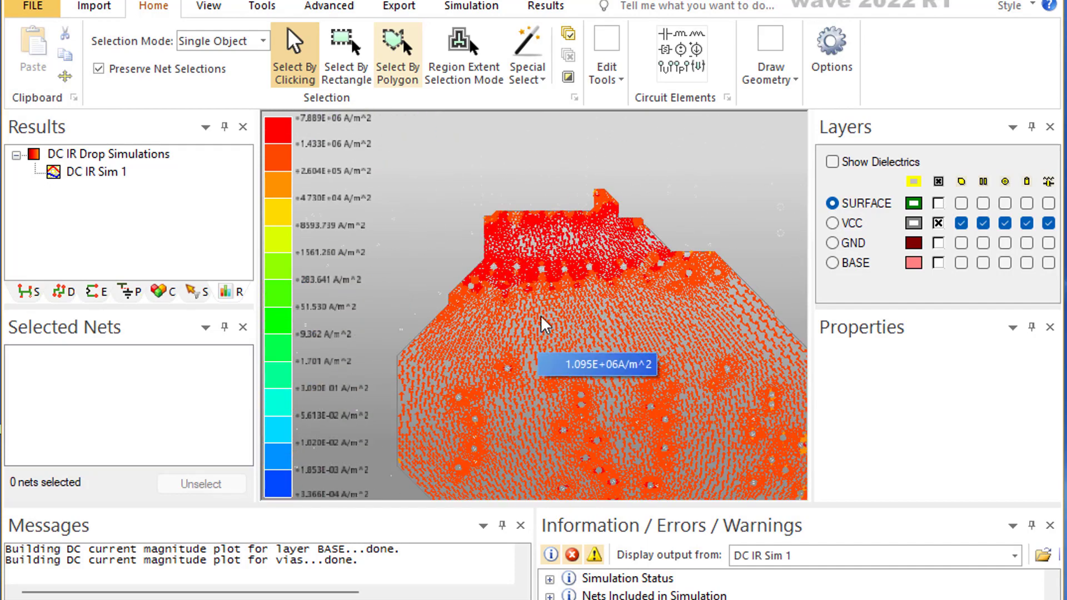
scroll(618, 312, "down", 4)
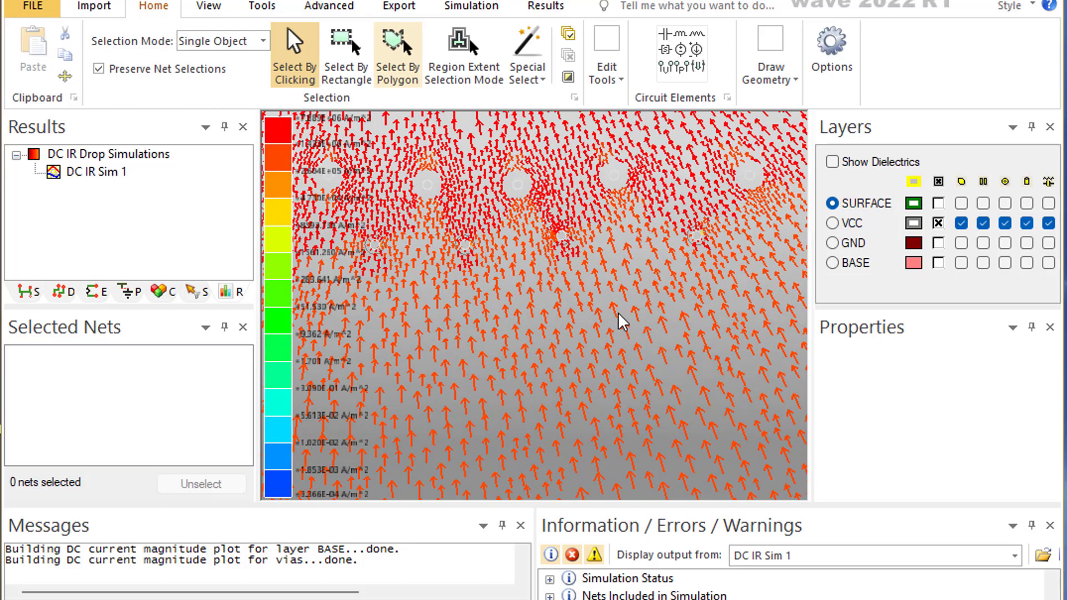
mouse_move(586, 323)
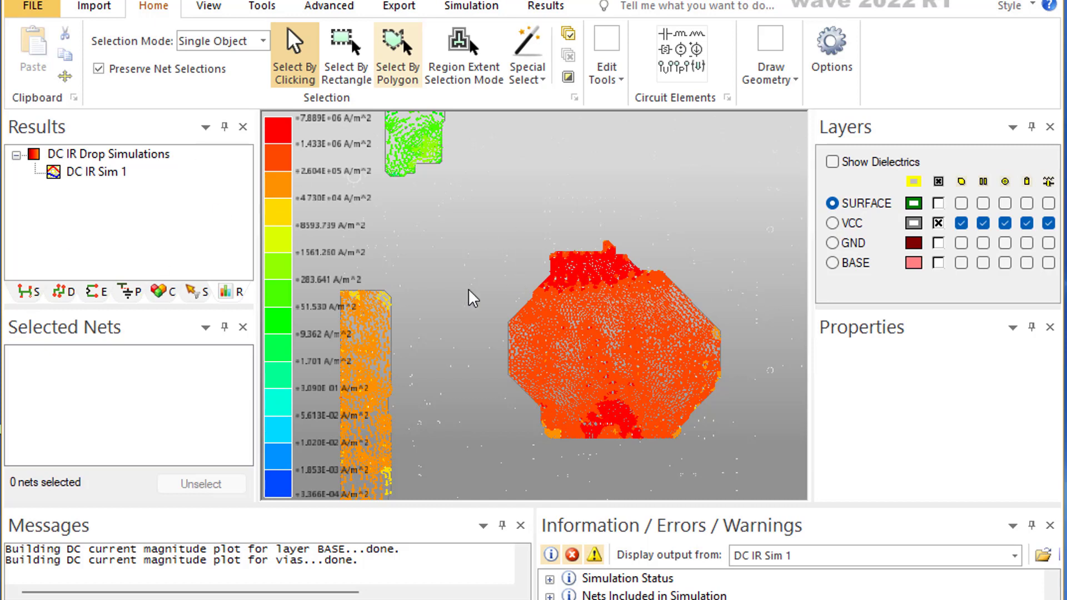
mouse_move(544, 352)
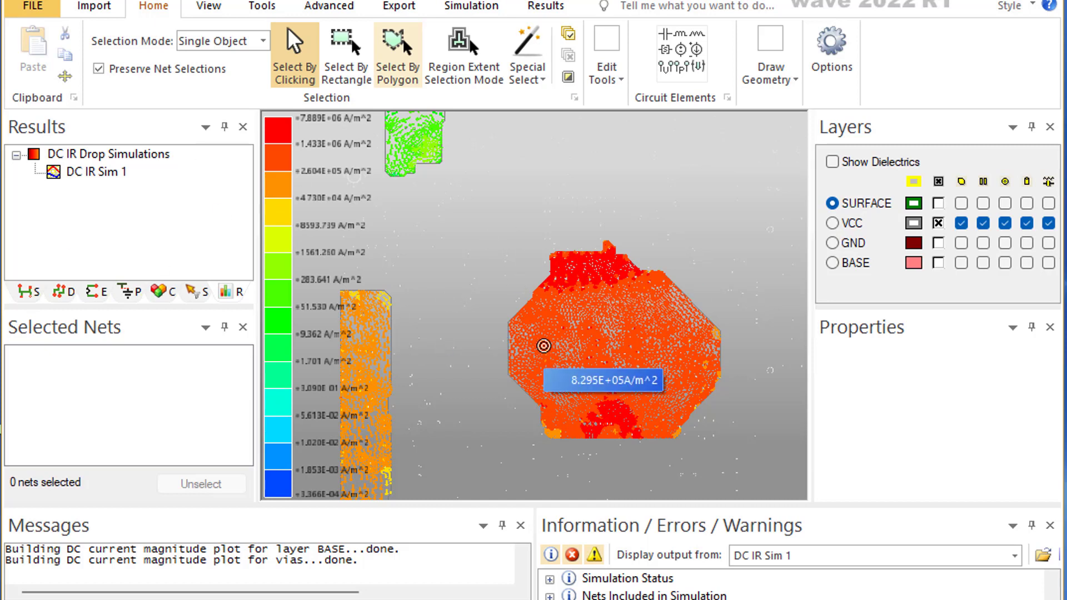
mouse_move(554, 305)
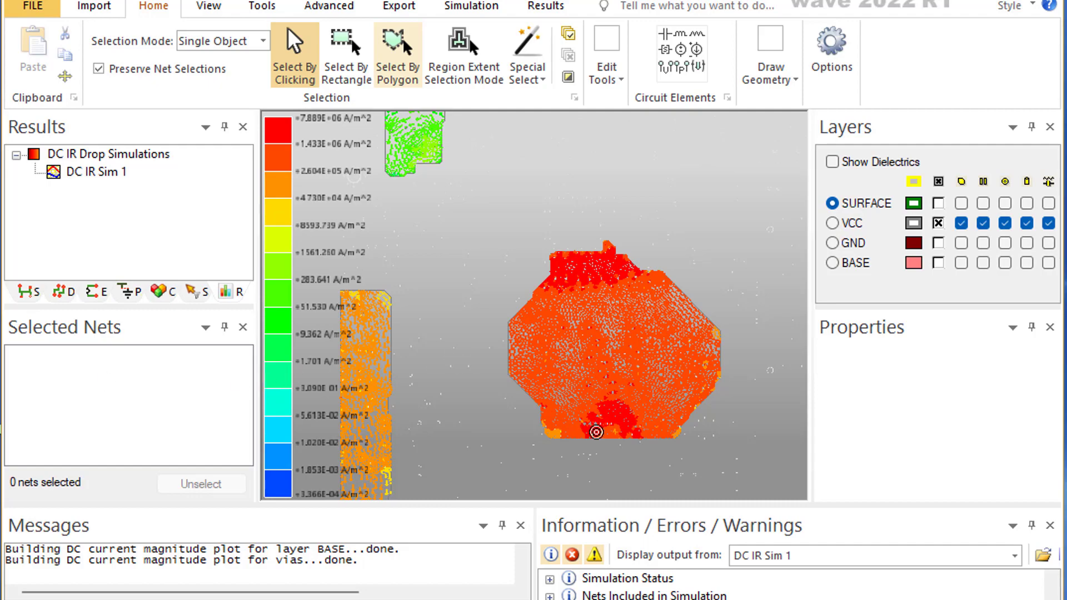
scroll(639, 434, "up", 5)
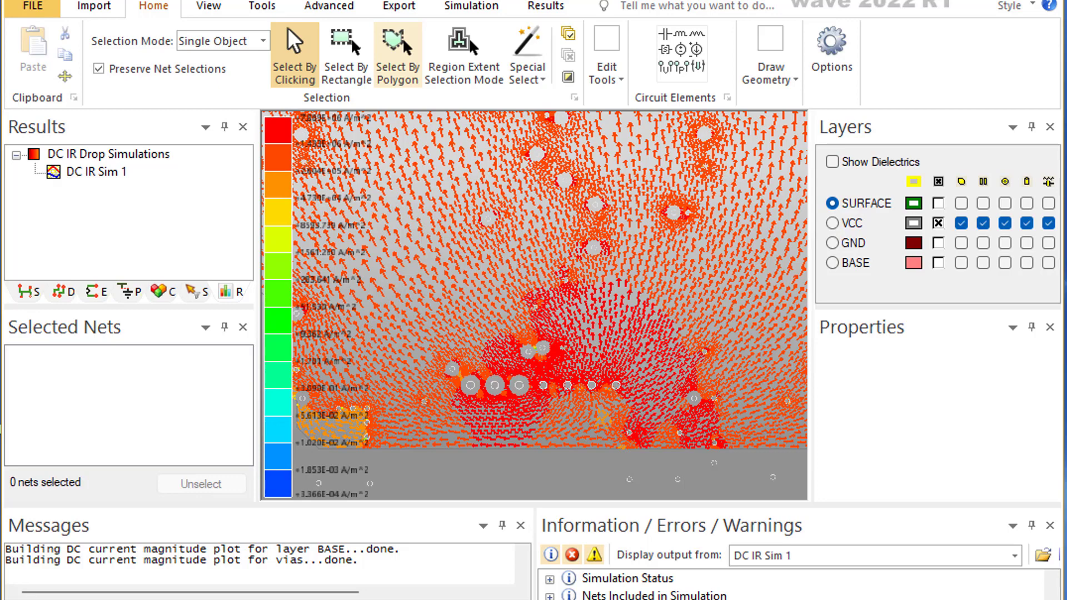
- Examine the current density vectors around the vias in the small chamfered tab on the upper edge of the VCC plane
scroll(619, 349, "down", 5)
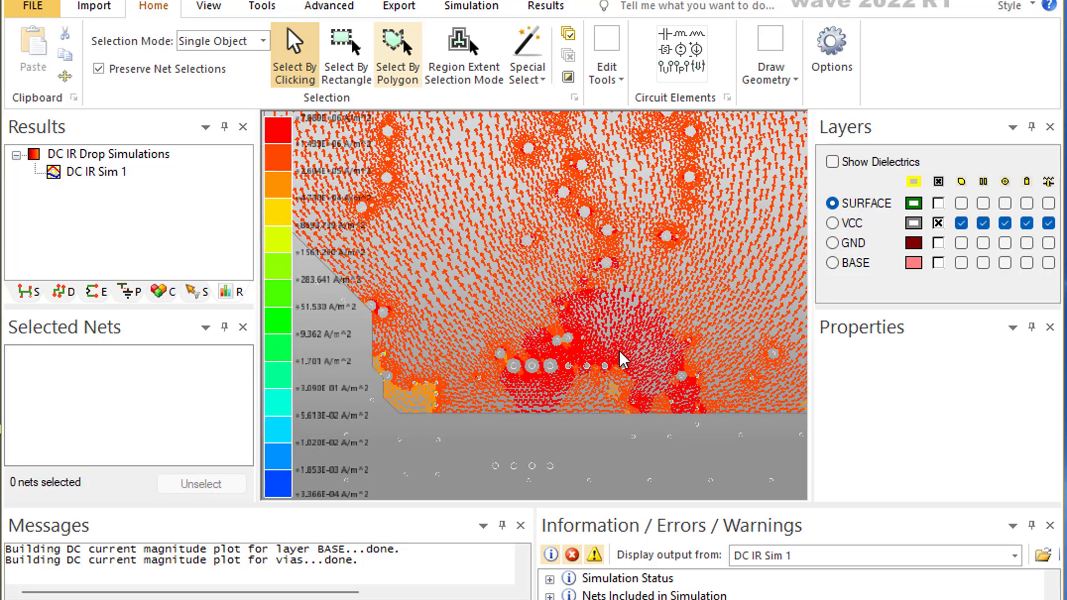
scroll(633, 159, "up", 4)
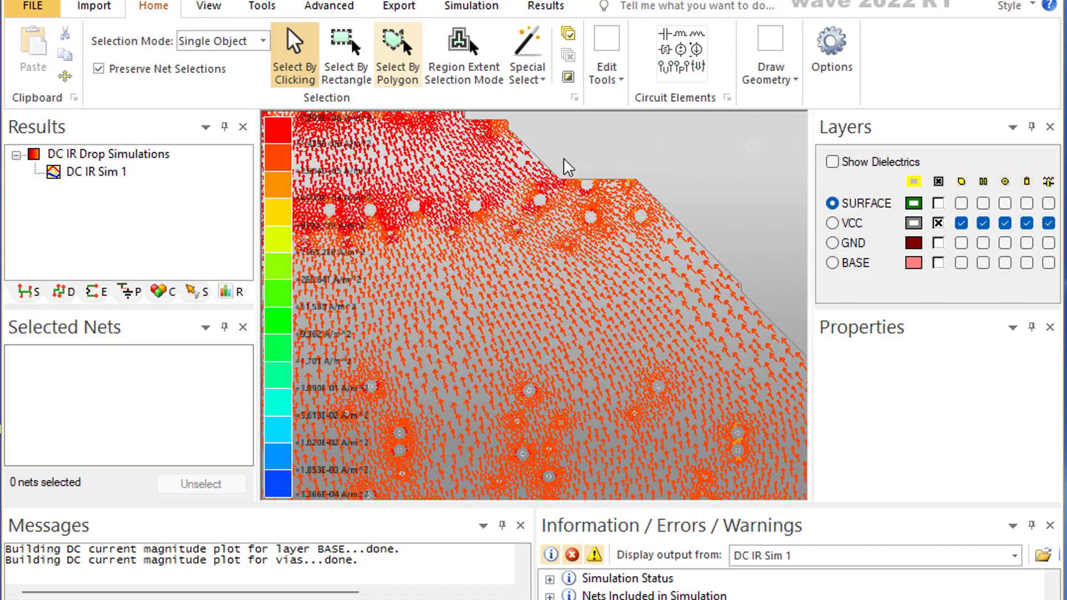
scroll(550, 199, "down", 1)
scroll(550, 199, "up", 5)
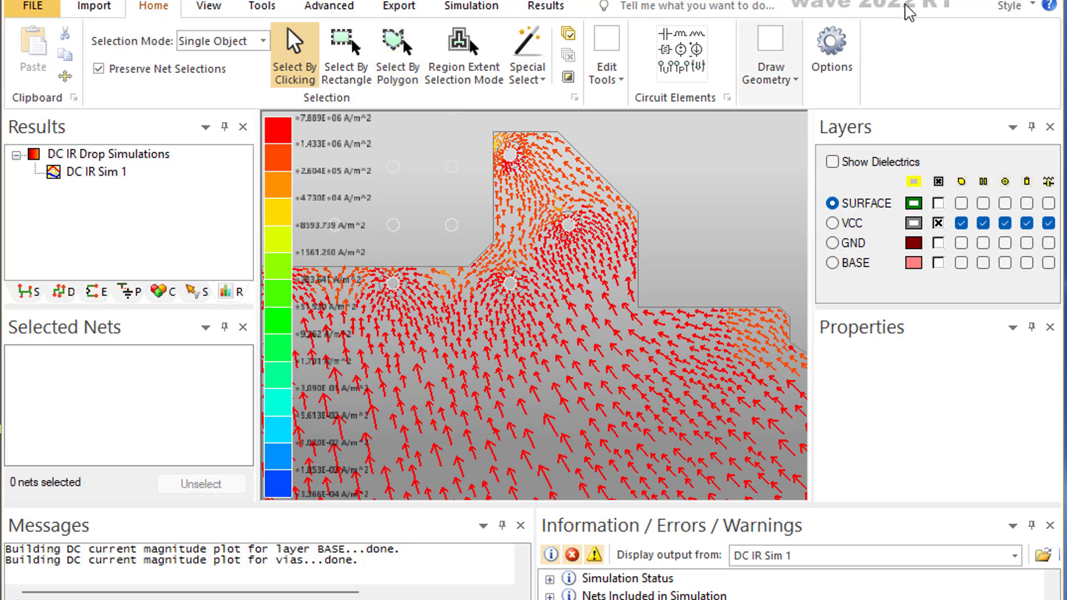
scroll(489, 116, "up", 3)
scroll(507, 154, "up", 3)
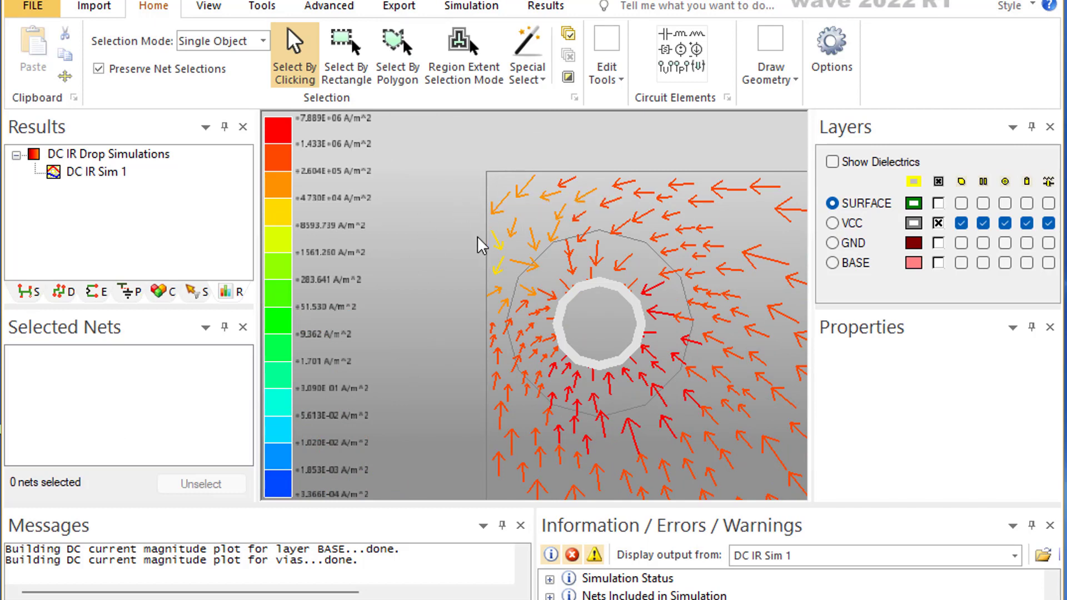
mouse_move(517, 180)
scroll(462, 230, "down", 3)
mouse_move(511, 247)
scroll(508, 245, "down", 4)
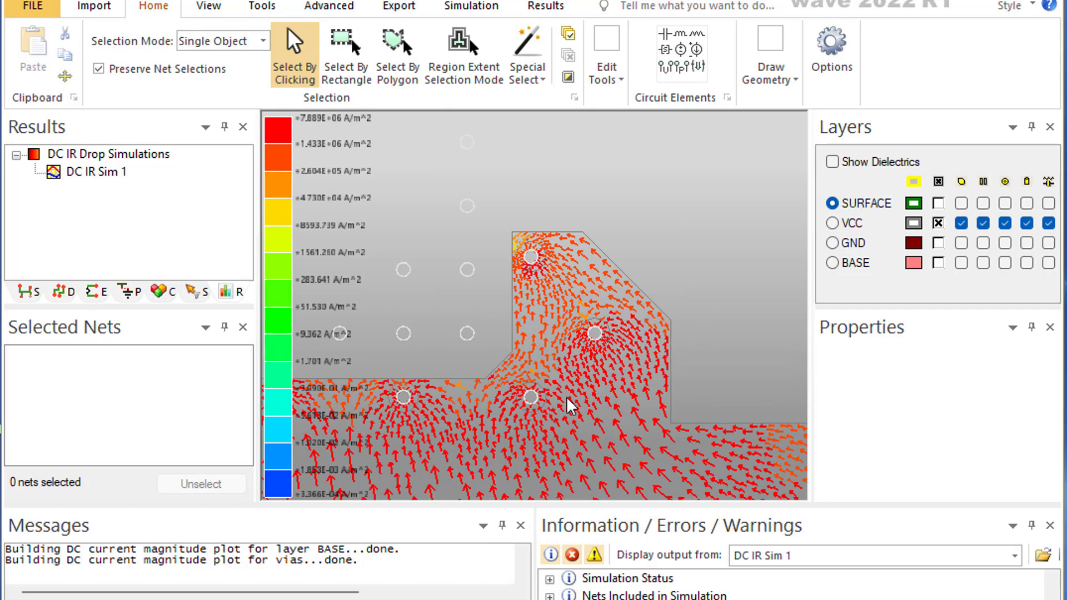
scroll(629, 335, "down", 2)
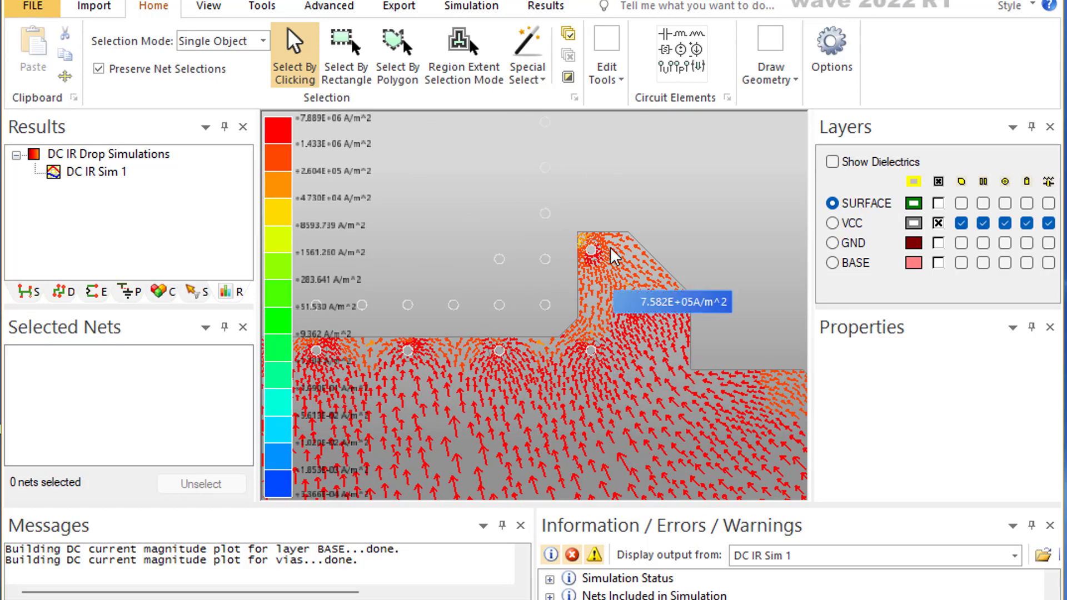
scroll(596, 237, "up", 5)
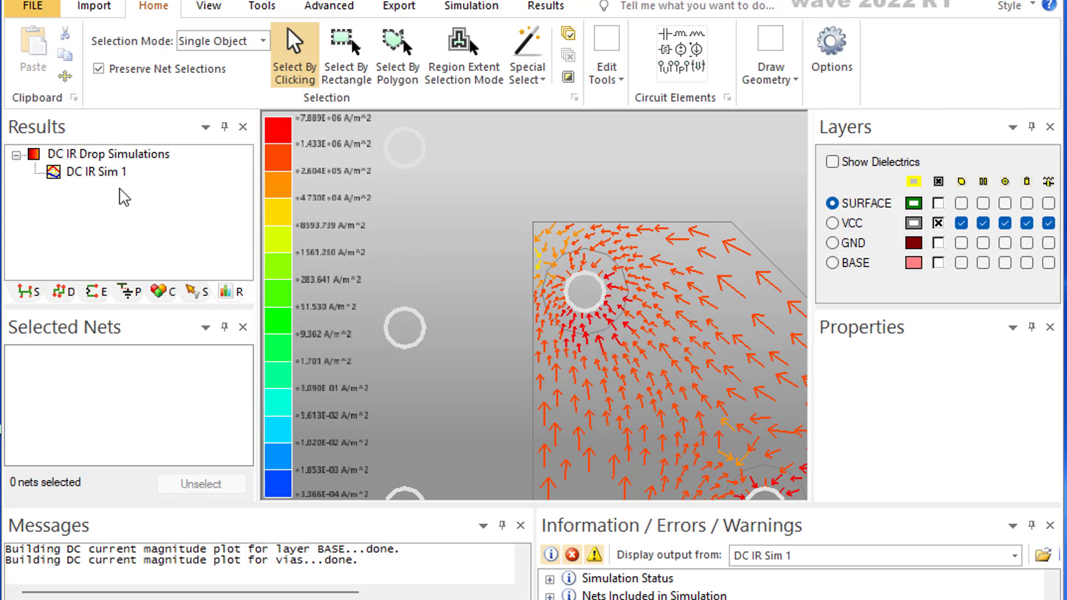
- Display the element data of DC IR Sim 1 and review the vias' currents, limits and pass/fail status in a widened table
right_click(89, 171)
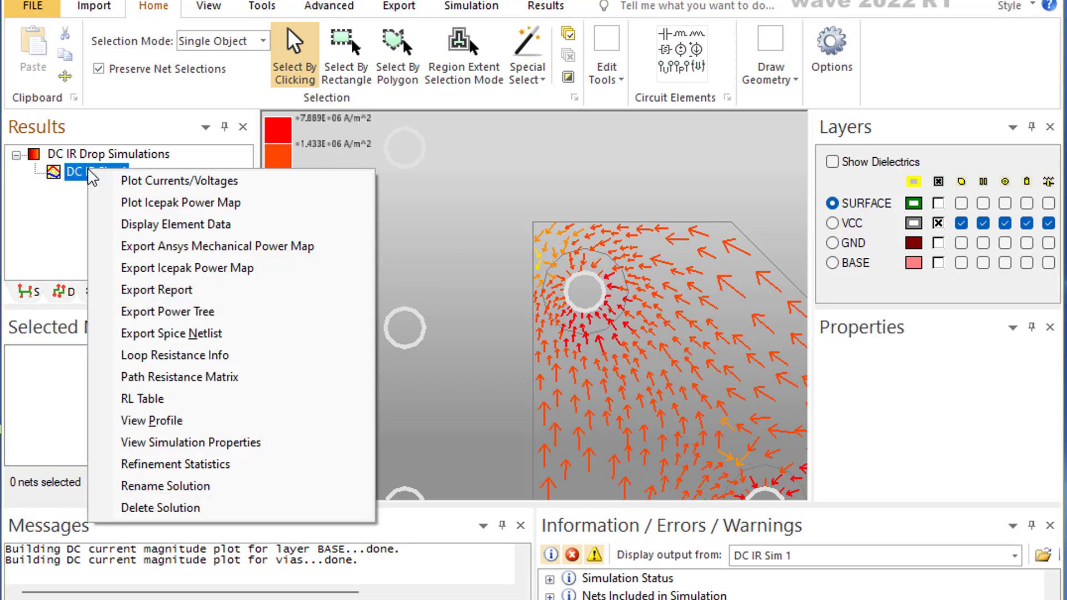
left_click(153, 224)
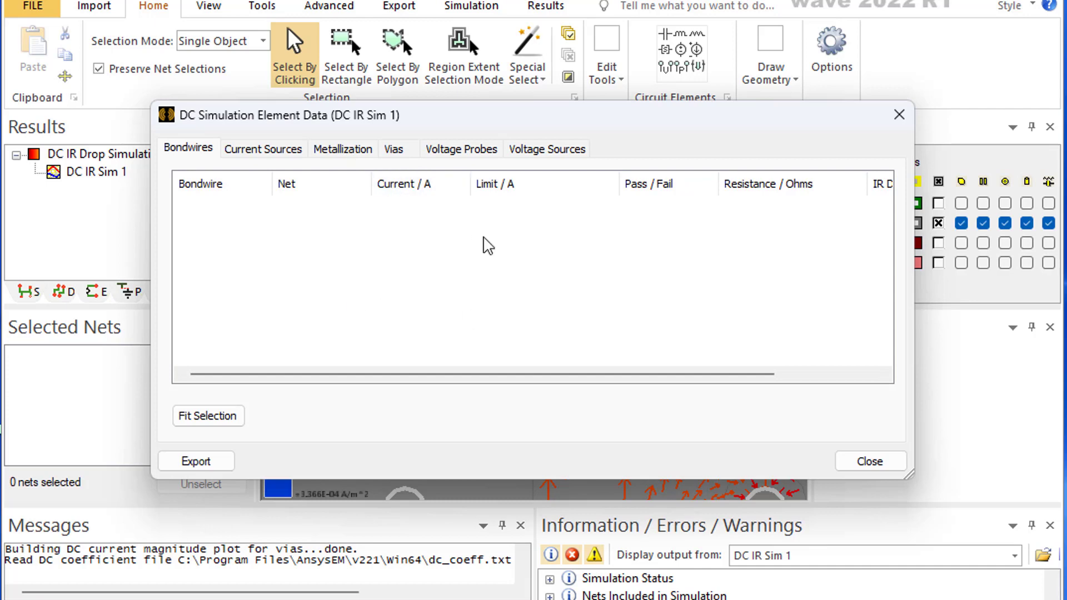
left_click(403, 152)
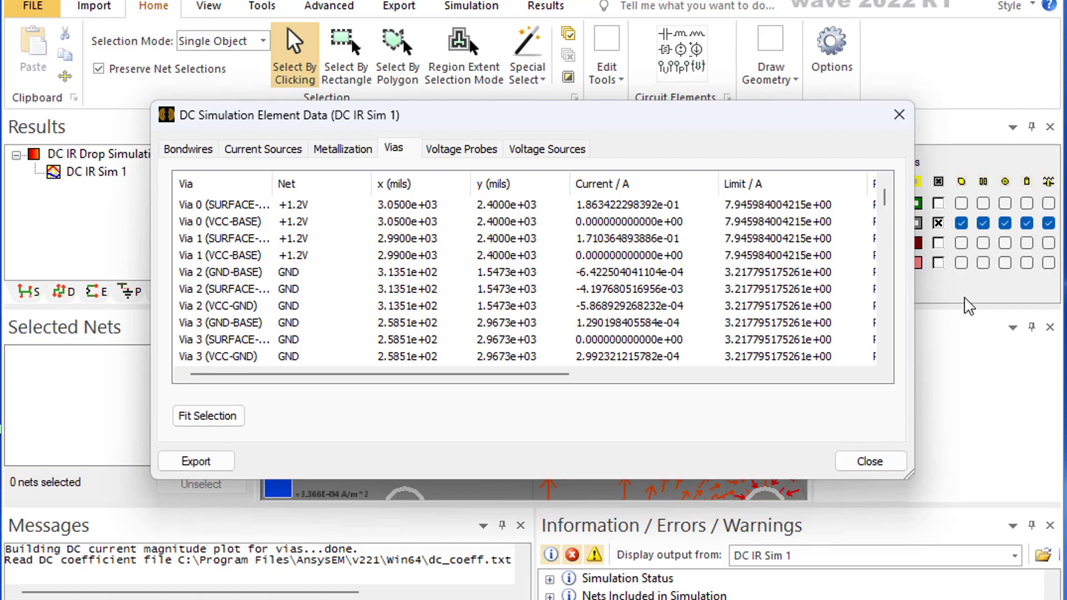
left_click_drag(920, 310, 1064, 312)
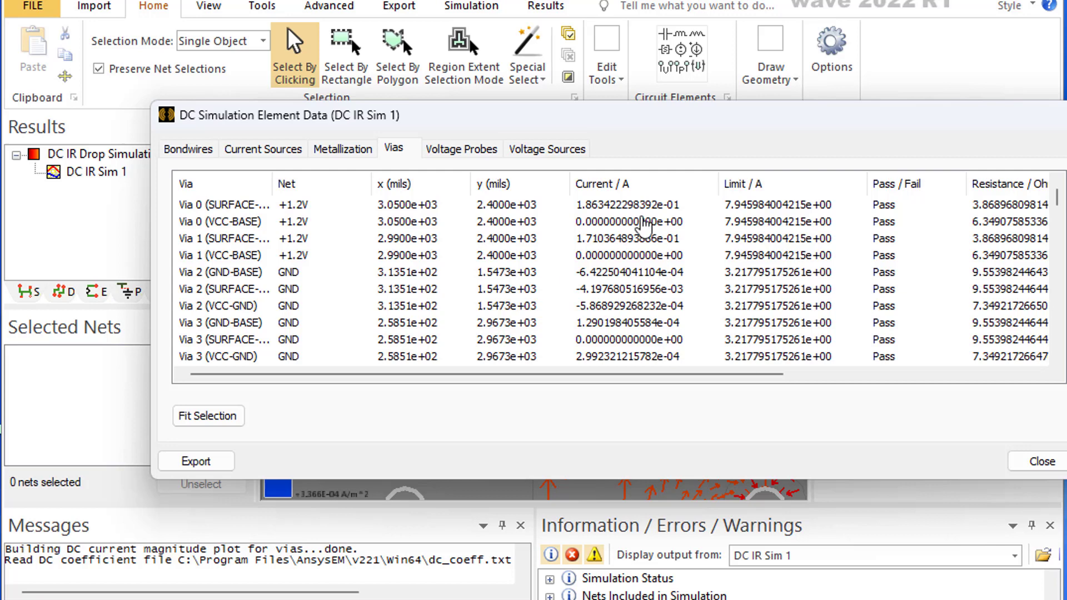
- Review the metallization search criteria for voltage, current density and power density, check the voltage probes, and close the element data
left_click(342, 151)
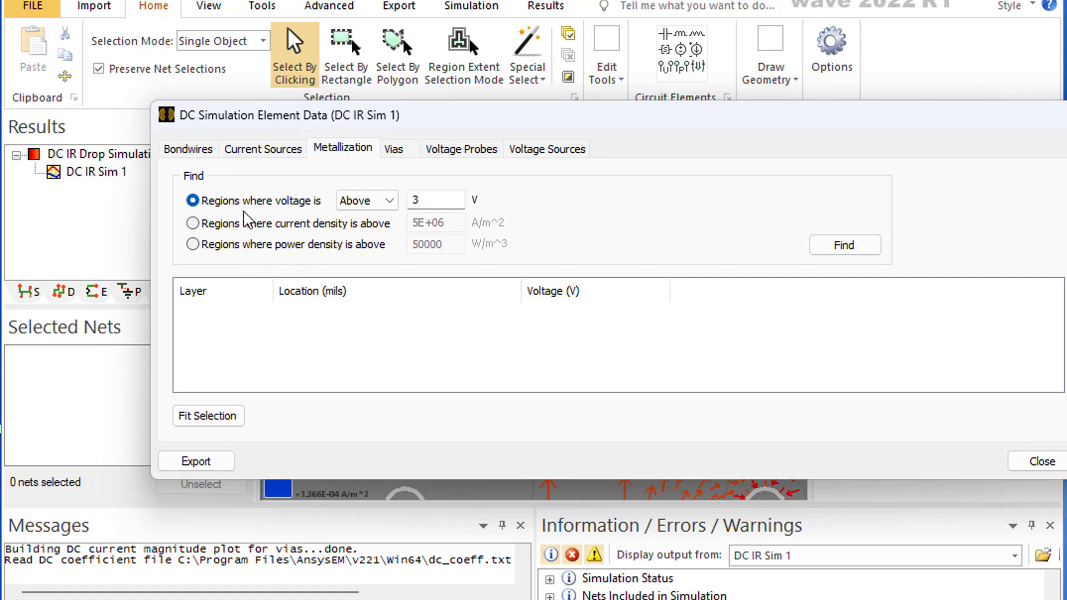
left_click(385, 201)
left_click(595, 210)
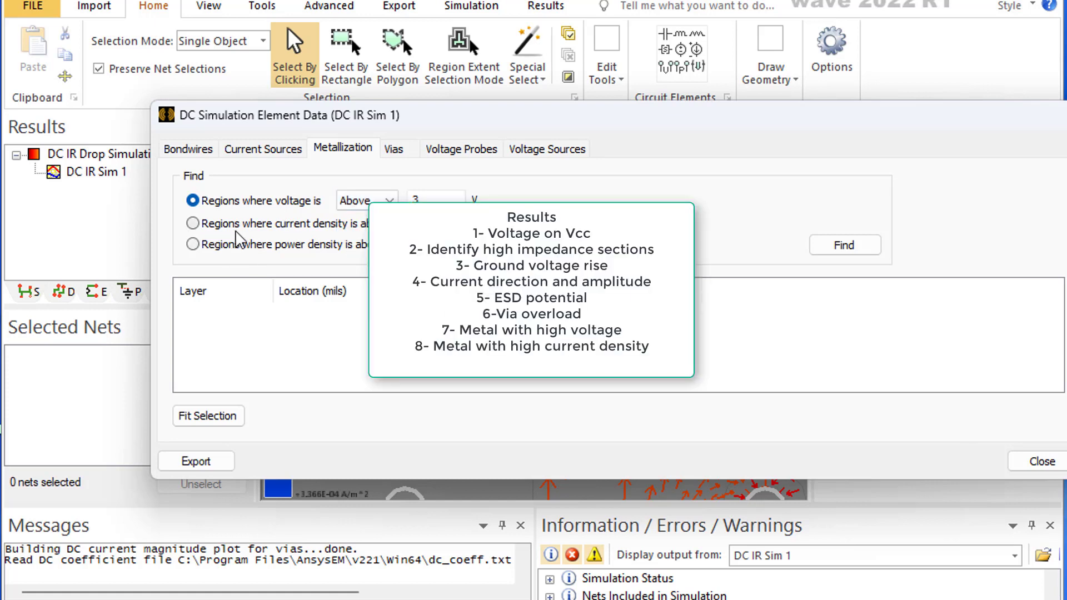
left_click(271, 225)
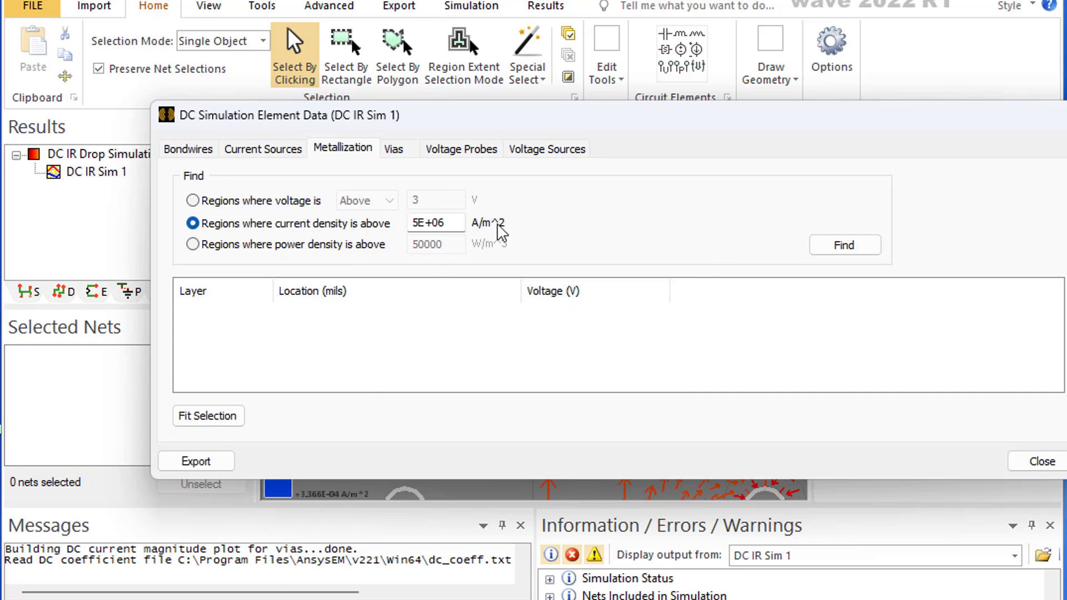
left_click(194, 246)
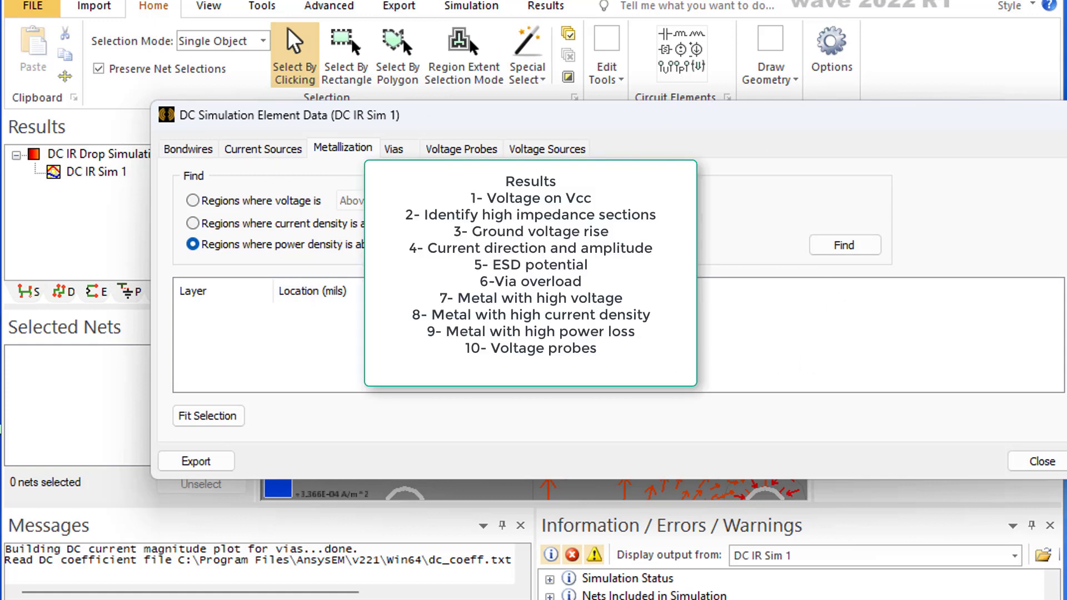
left_click(457, 154)
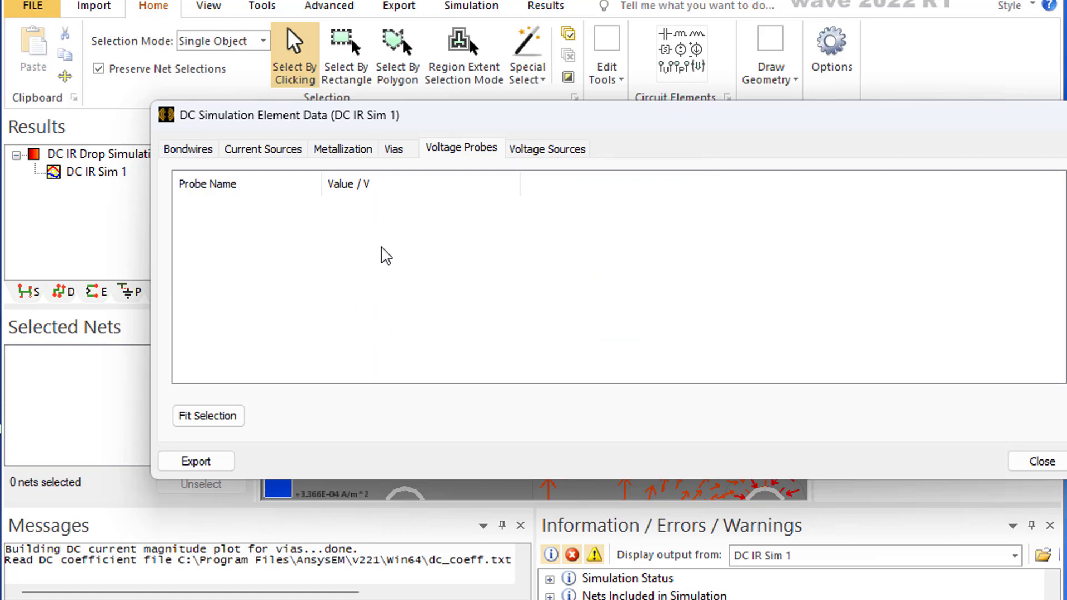
left_click(1044, 461)
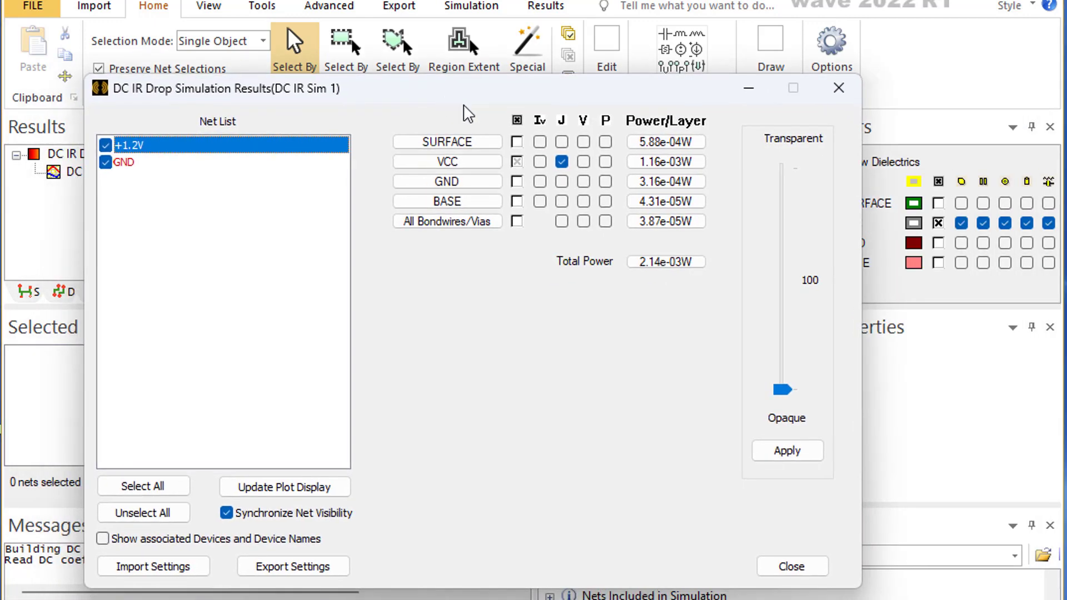
- Plot the power density P instead of J for the VCC layer and examine it across the +1.2V plane
left_click(605, 161)
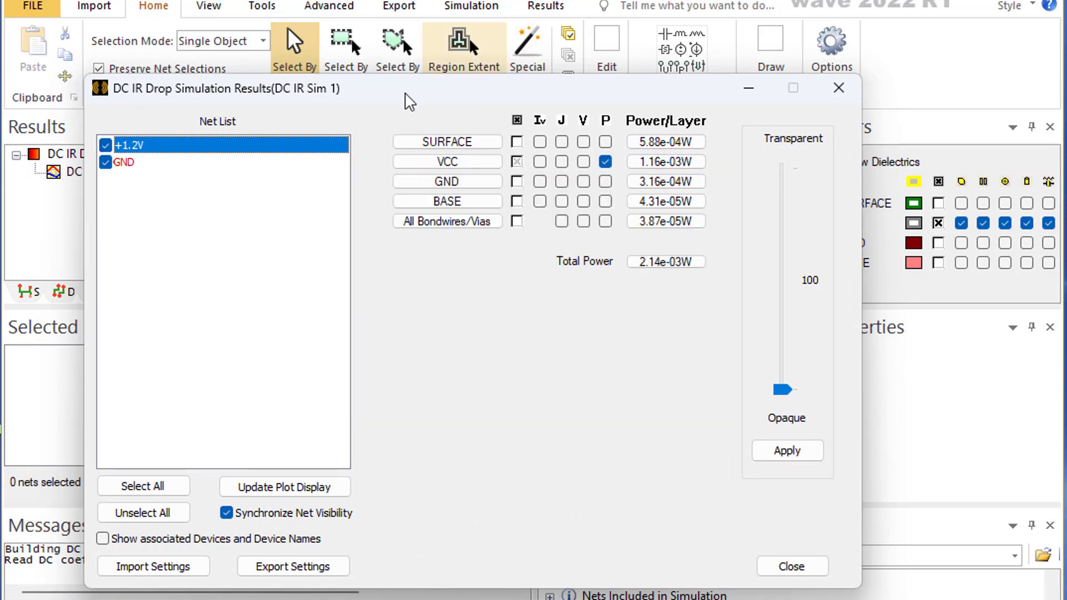
left_click_drag(405, 102, 618, 129)
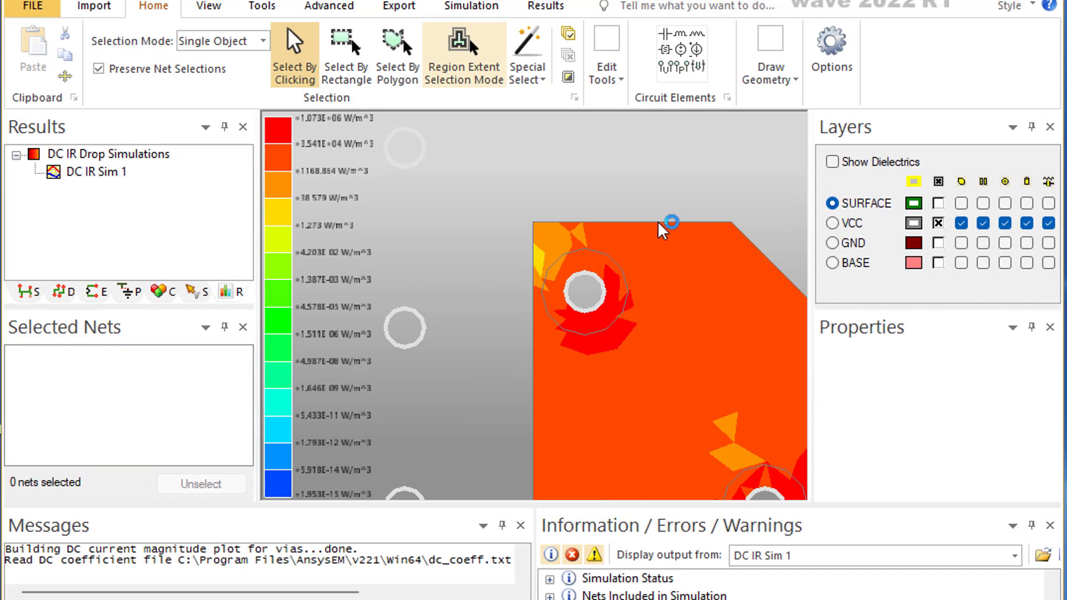
scroll(669, 222, "down", 5)
scroll(588, 310, "down", 5)
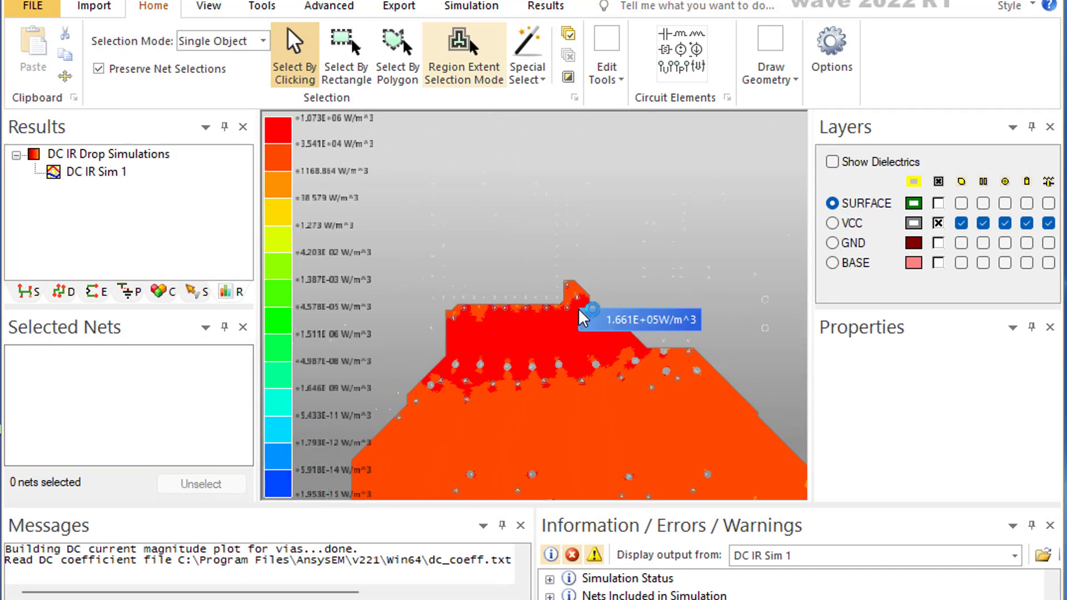
scroll(589, 438, "up", 2)
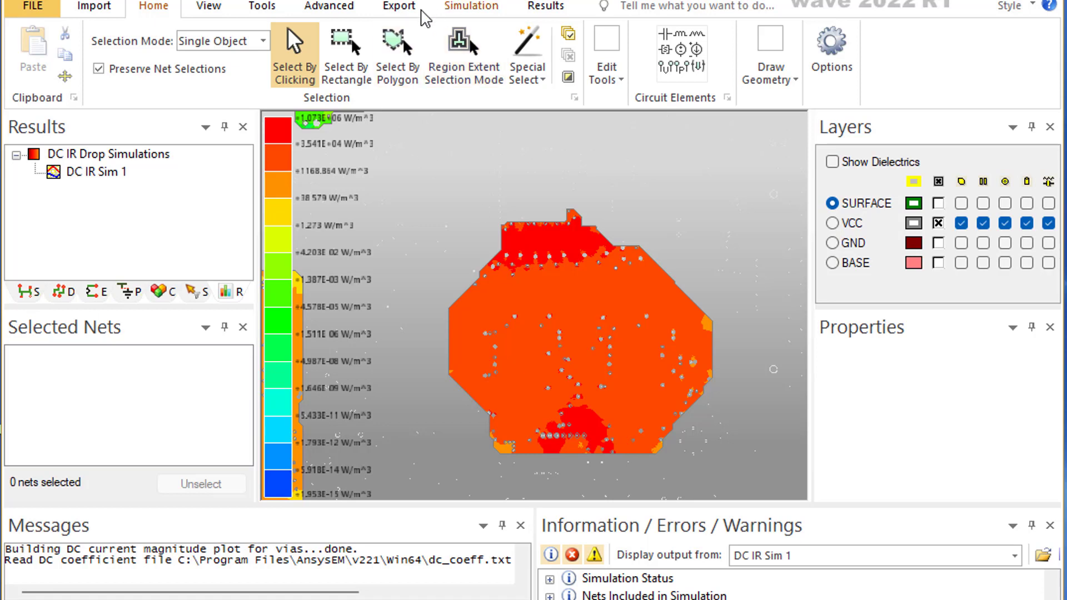
left_click(471, 6)
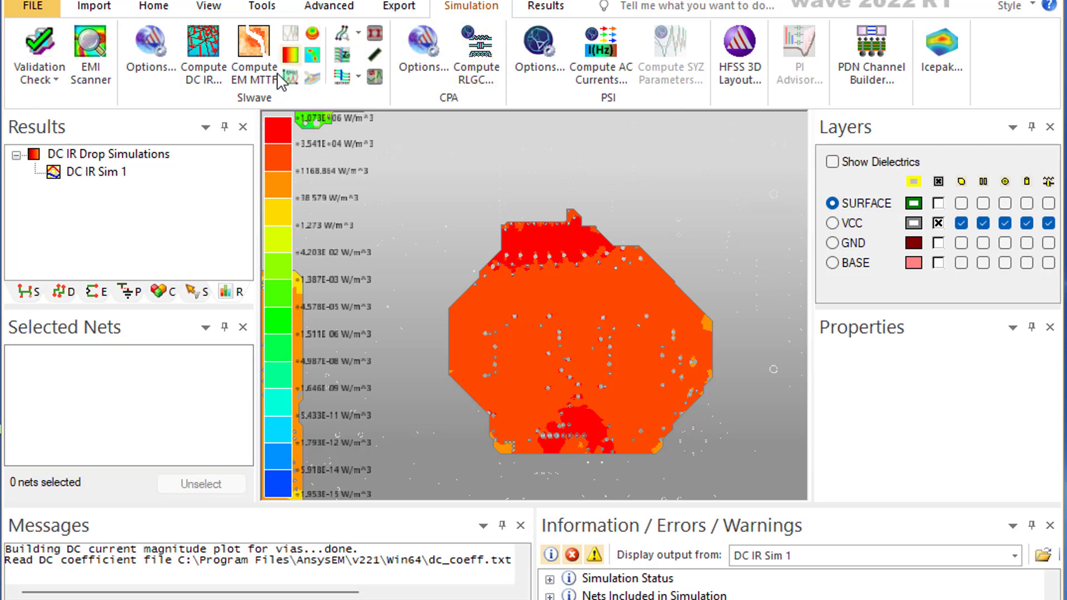
left_click(253, 56)
- Review the loop resistance information of DC IR Sim 1 between the VRM and the CPU sink, and close it
left_click(94, 176)
right_click(92, 176)
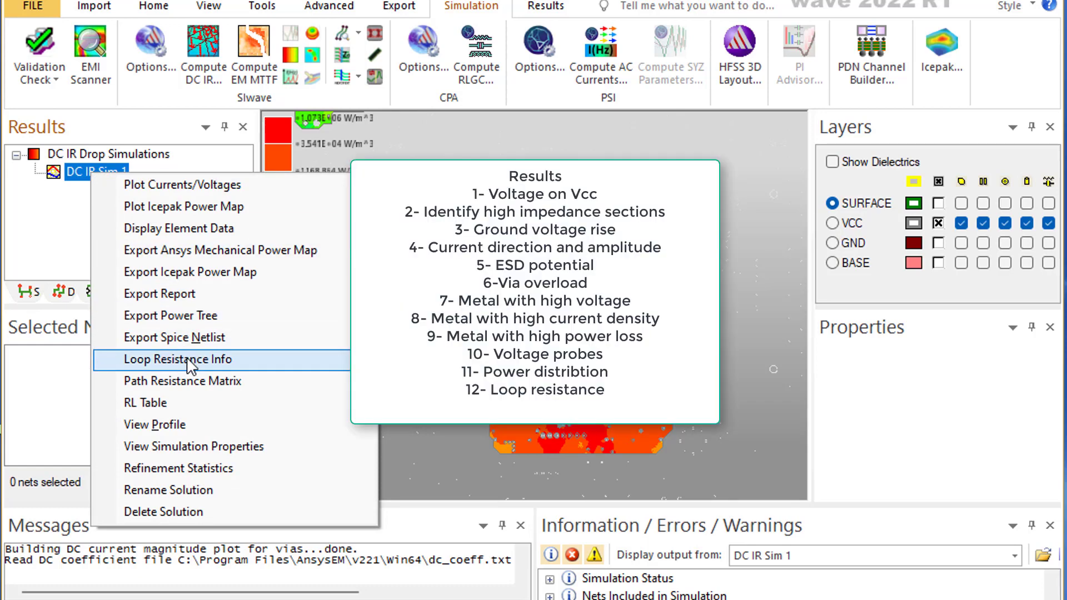
left_click(189, 361)
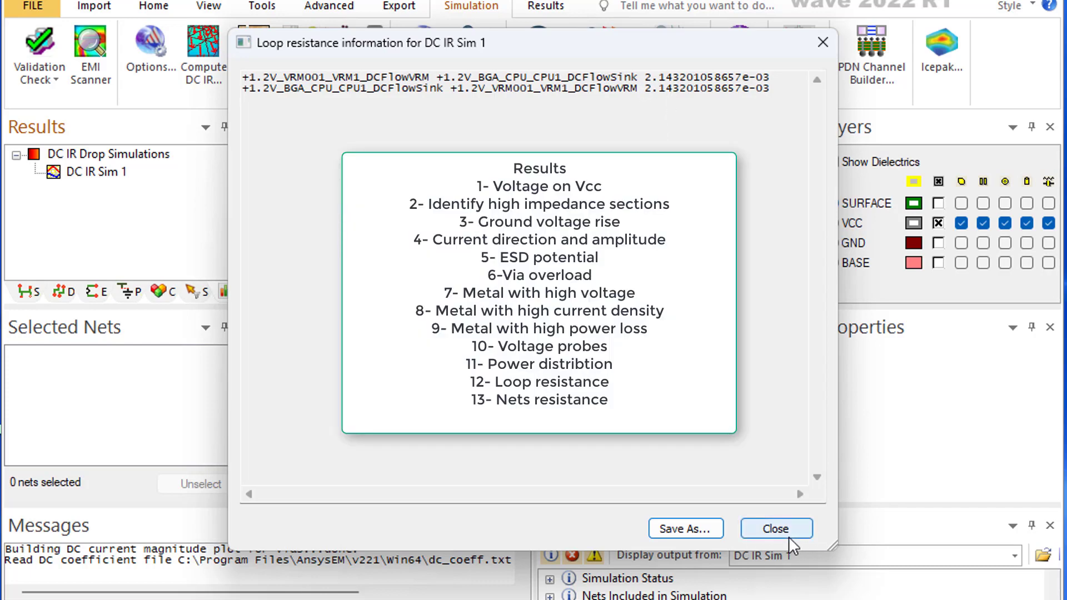
left_click(755, 528)
- Review the path resistance matrix of DC IR Sim 1 in an enlarged window and close it
right_click(103, 172)
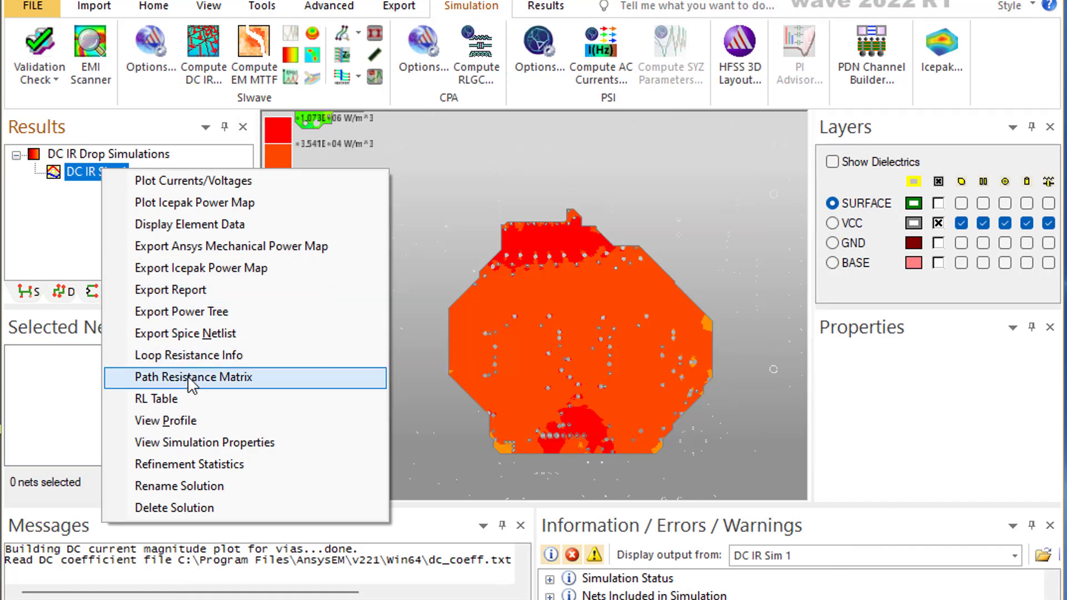
left_click(188, 377)
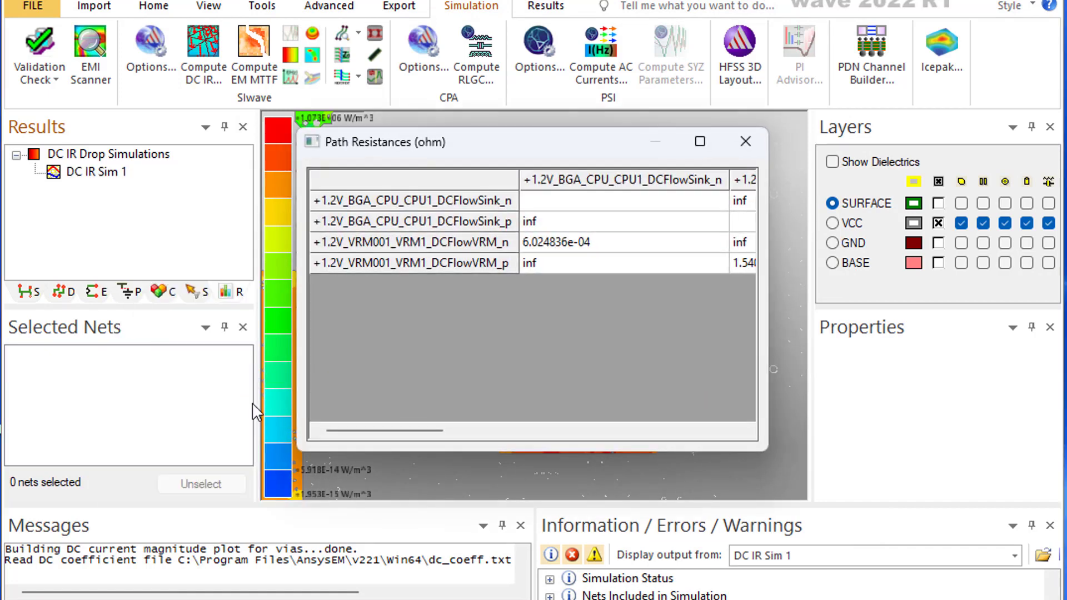
left_click_drag(769, 454, 1066, 517)
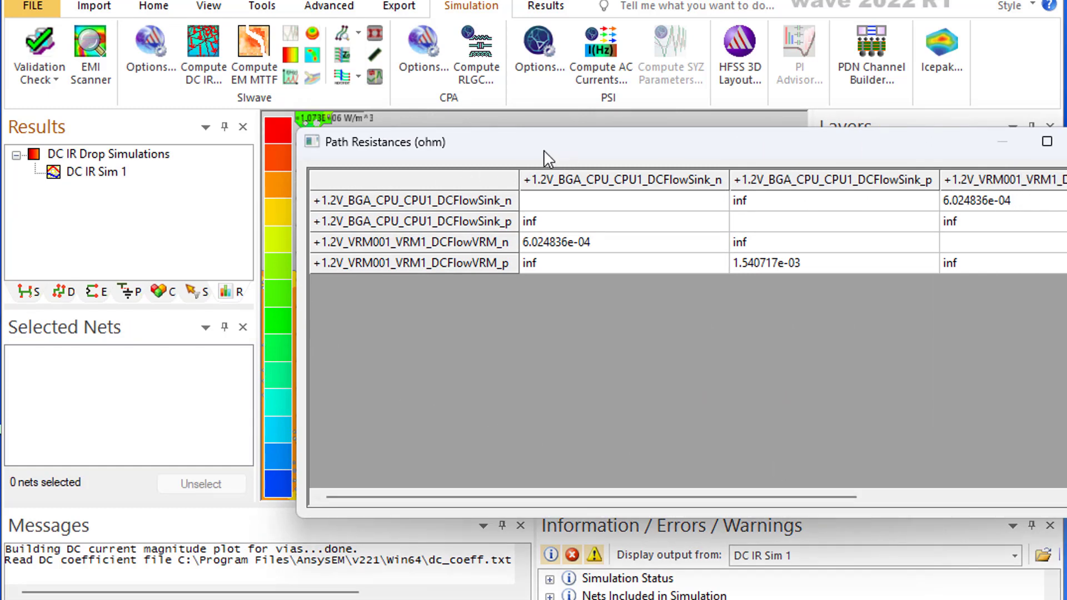
left_click_drag(544, 149, 316, 158)
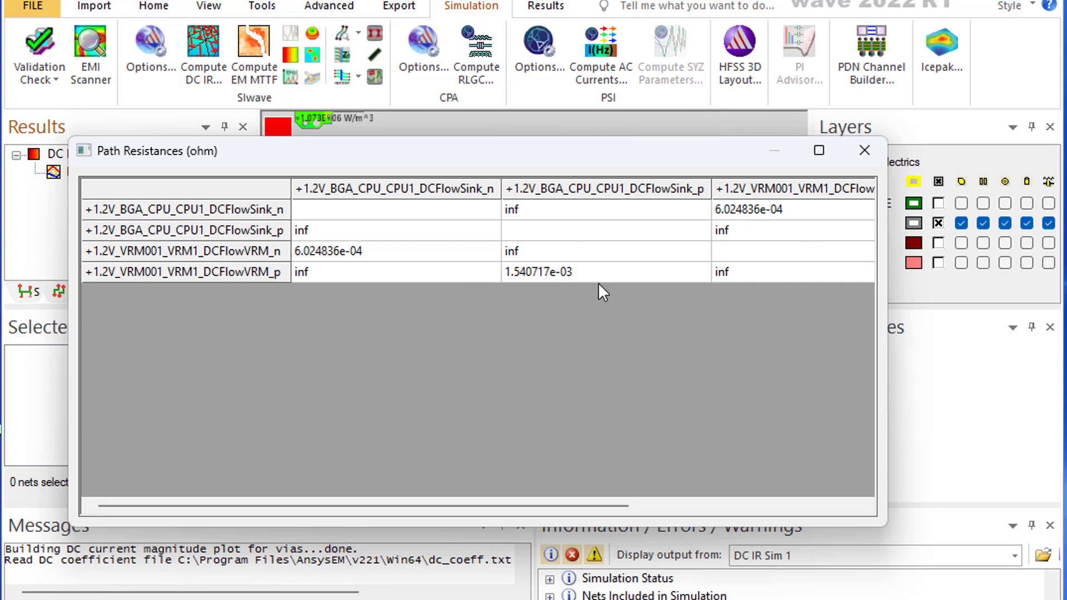
left_click(864, 150)
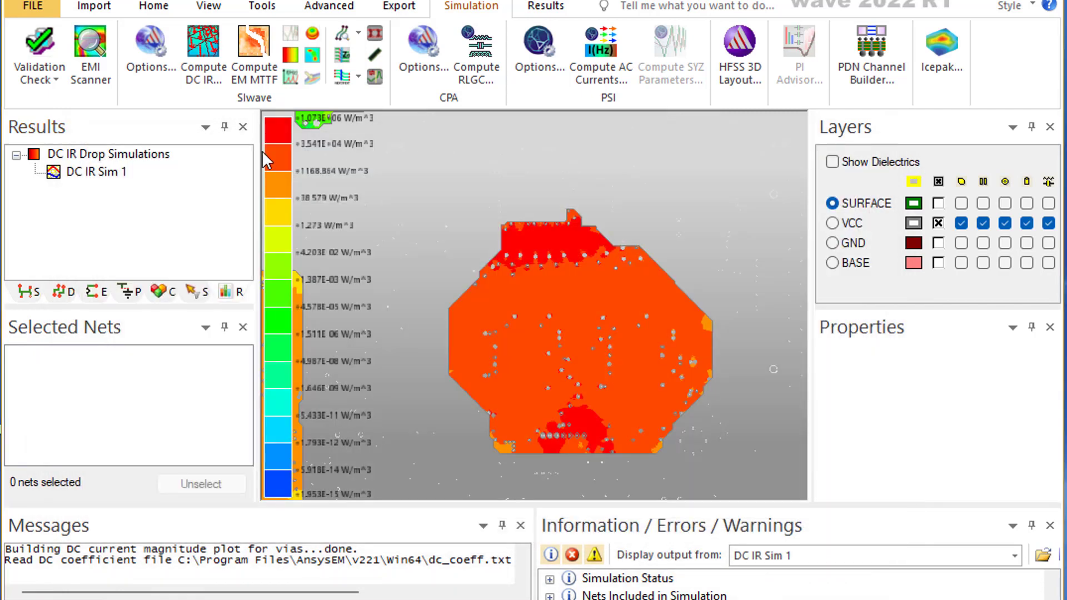
- Review the RL table of DC IR Sim 1 with the Net j column widened to show full terminal names, and close it
right_click(99, 179)
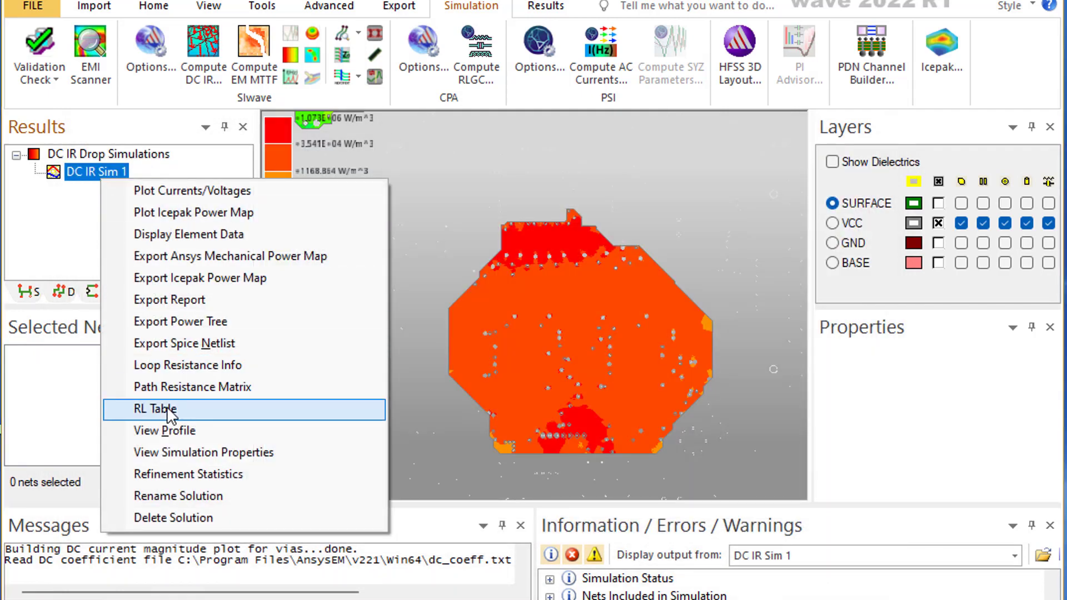
left_click(288, 406)
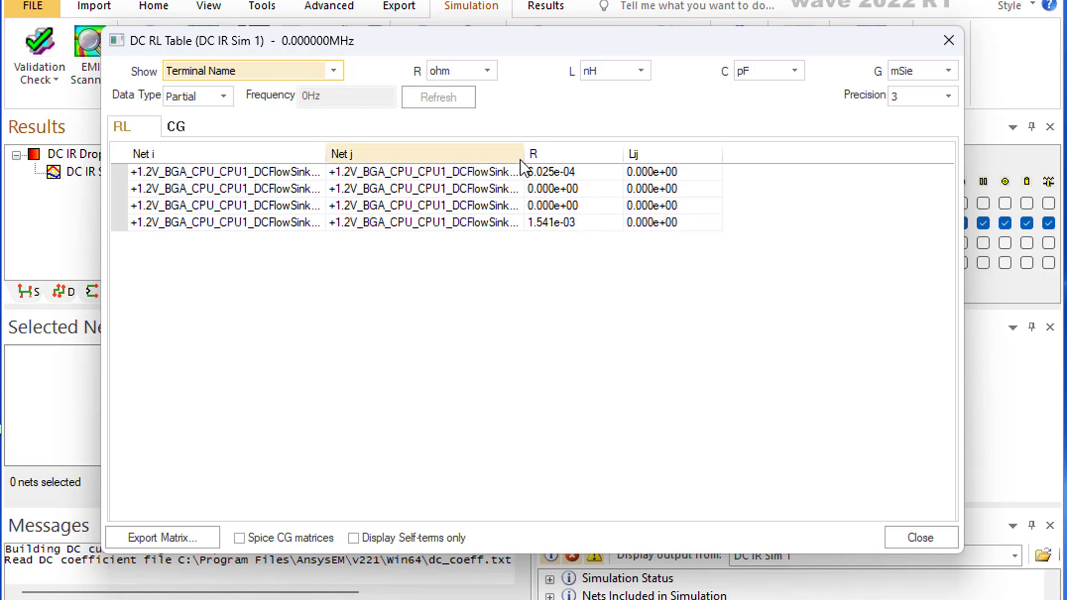
left_click_drag(524, 158, 588, 157)
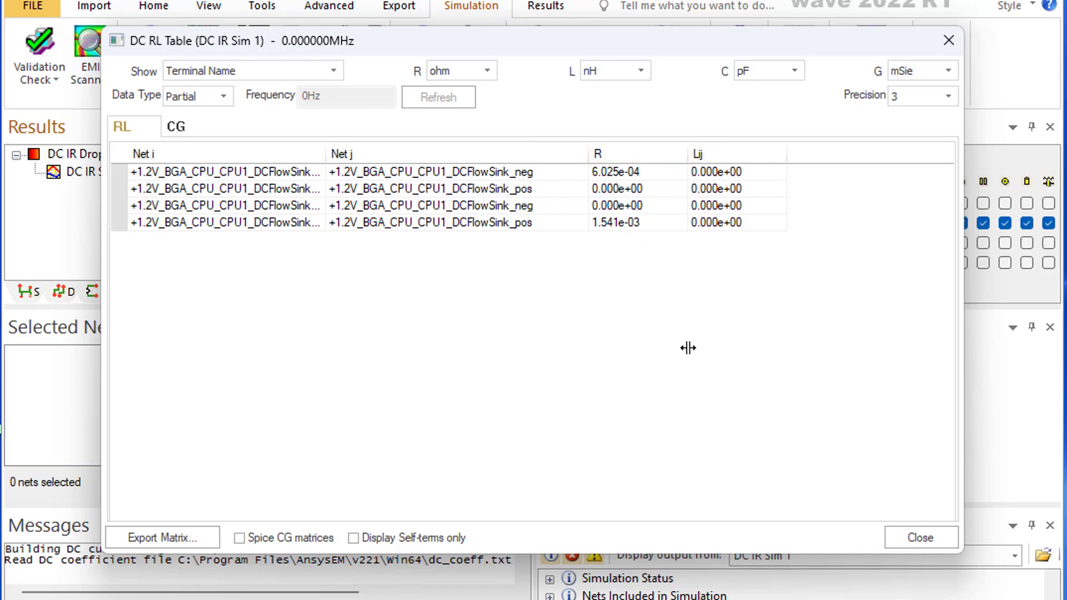
left_click(922, 536)
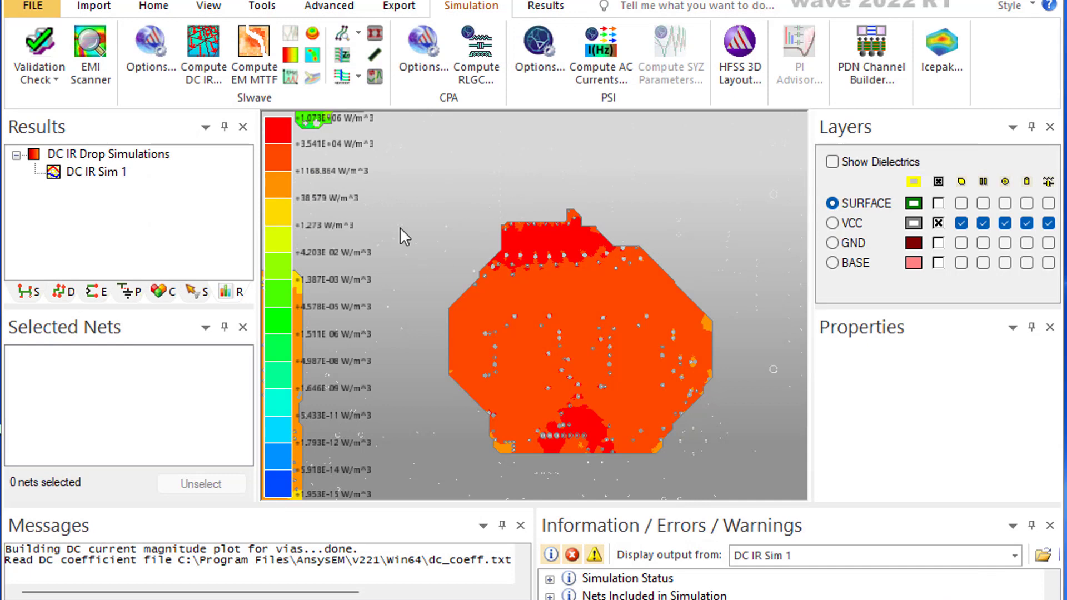
- Export the power tree of DC IR Sim 1 as PI_Adv0.png with the default thresholds, review the resulting image and close it
left_click(91, 173)
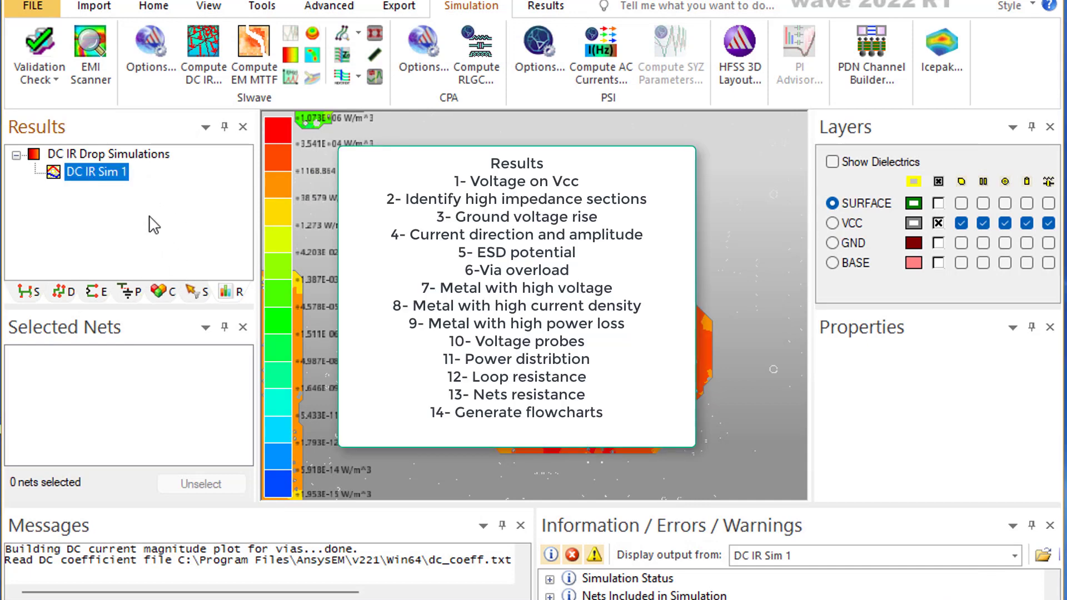
right_click(85, 178)
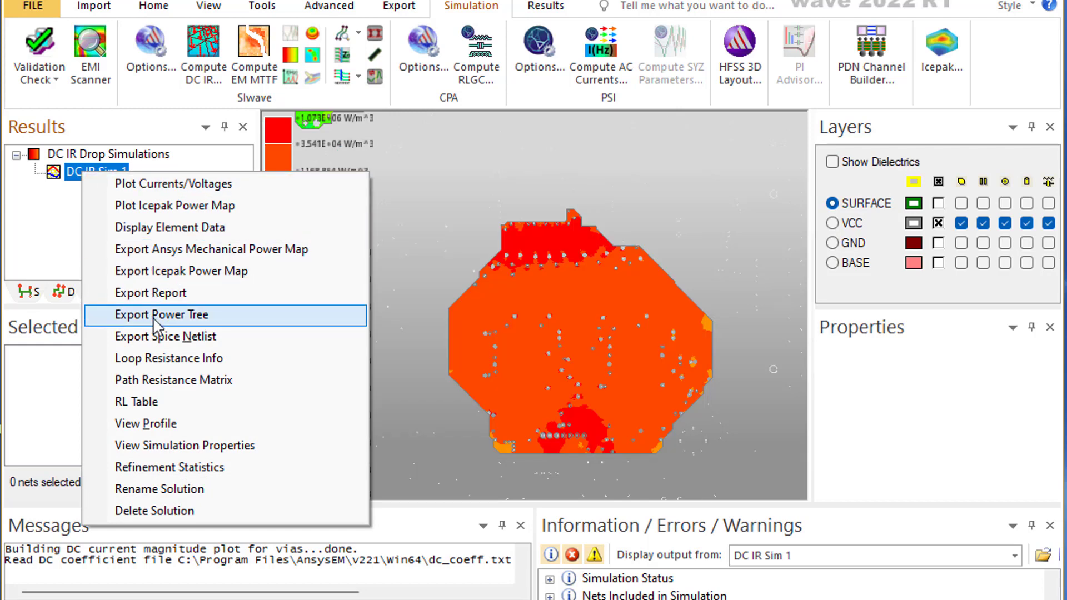
left_click(153, 316)
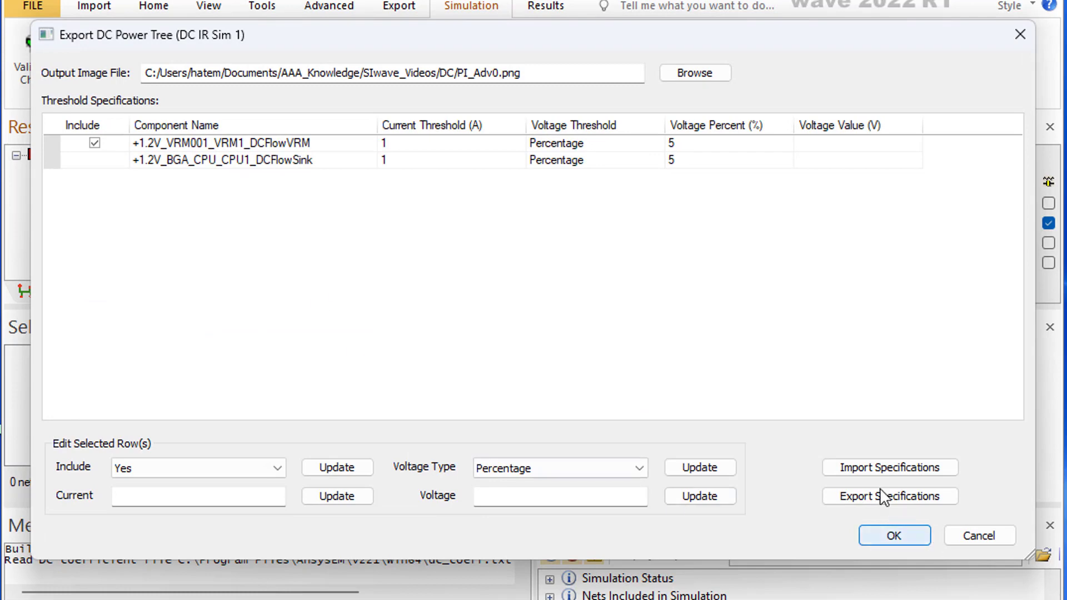
left_click(911, 532)
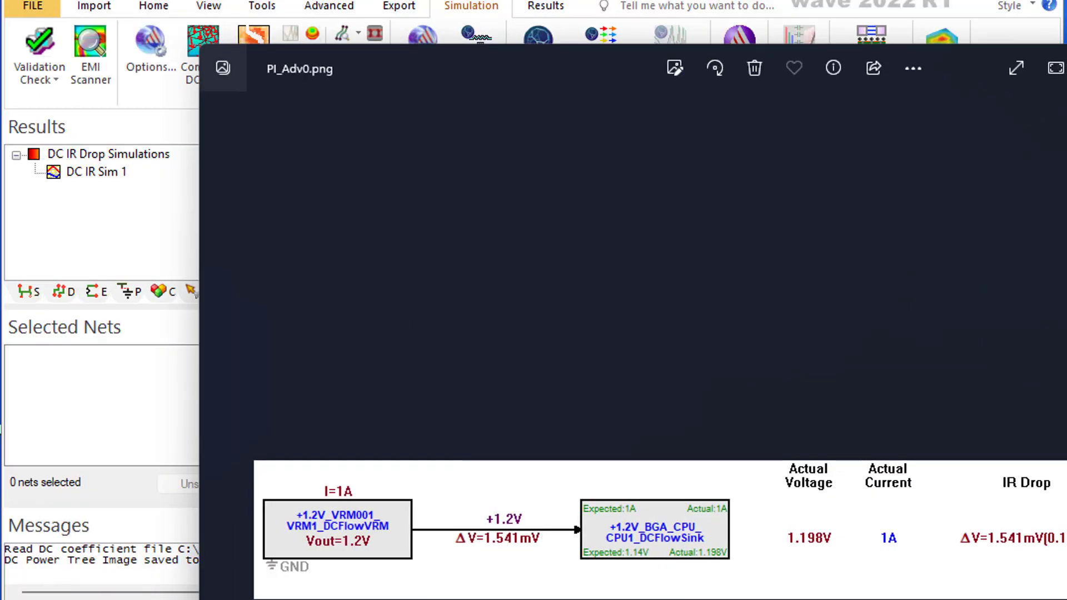
left_click_drag(974, 597, 867, 547)
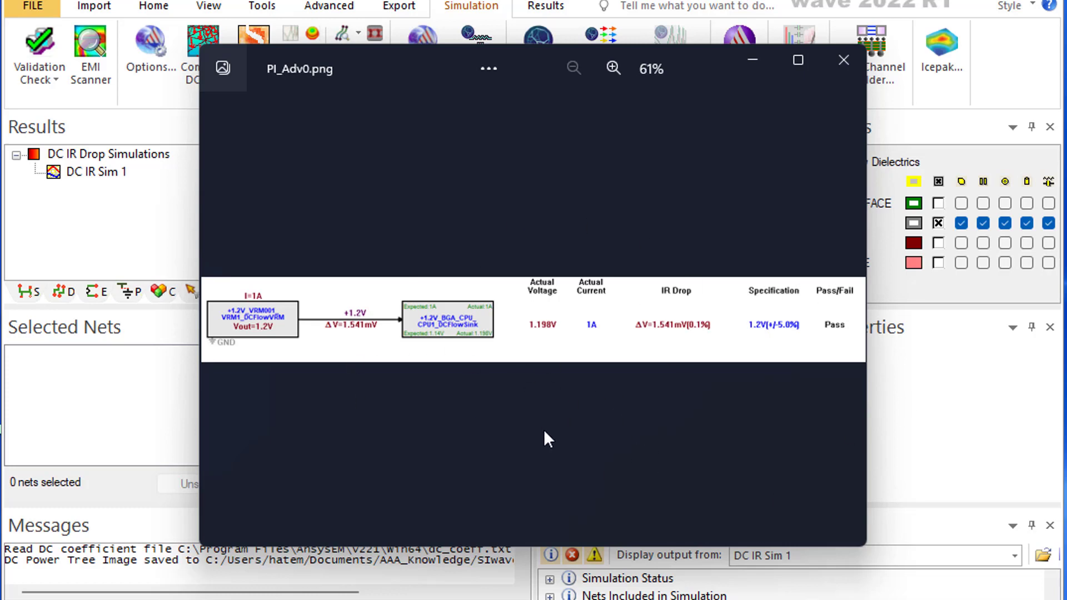
key("alt+F4")
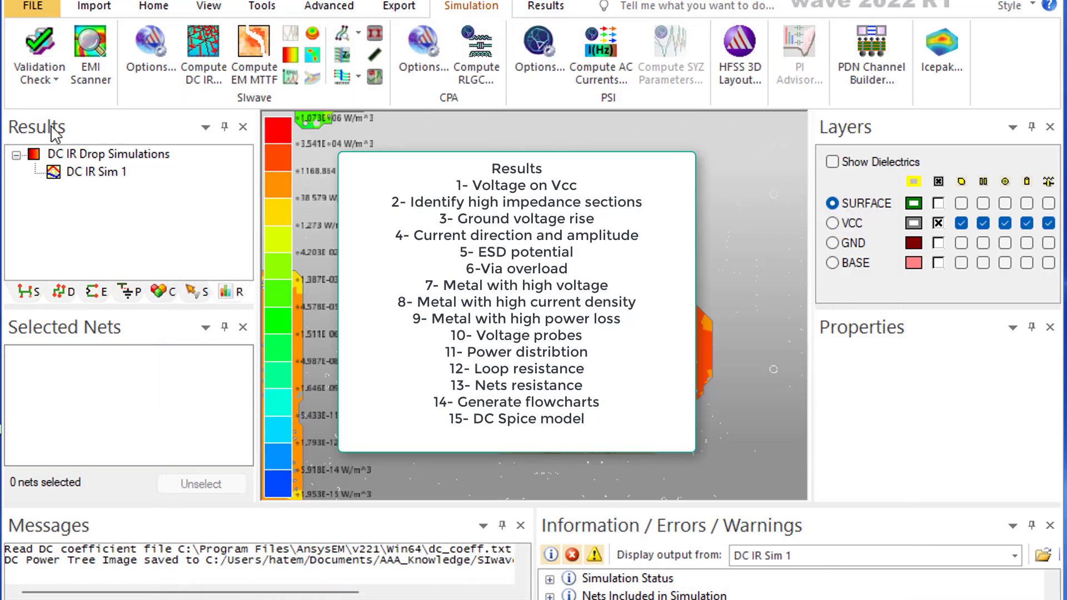
- Export the Spice netlist of DC IR Sim 1 as PI_Adv0 in Synopsys HSPICE/Ansys Nexxim format
left_click(93, 172)
right_click(93, 172)
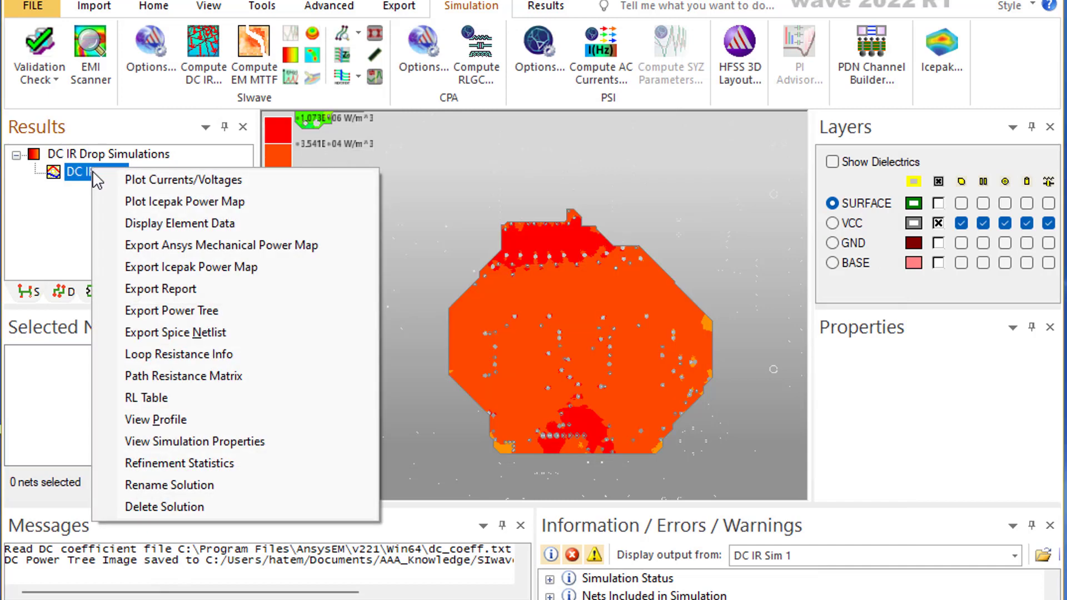
left_click(151, 342)
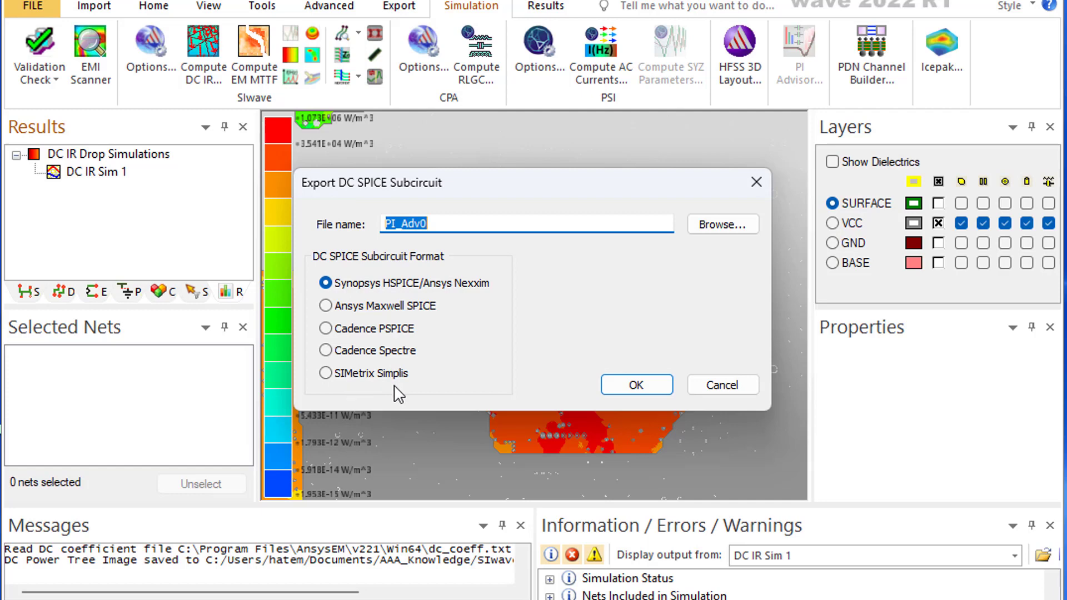
left_click(636, 385)
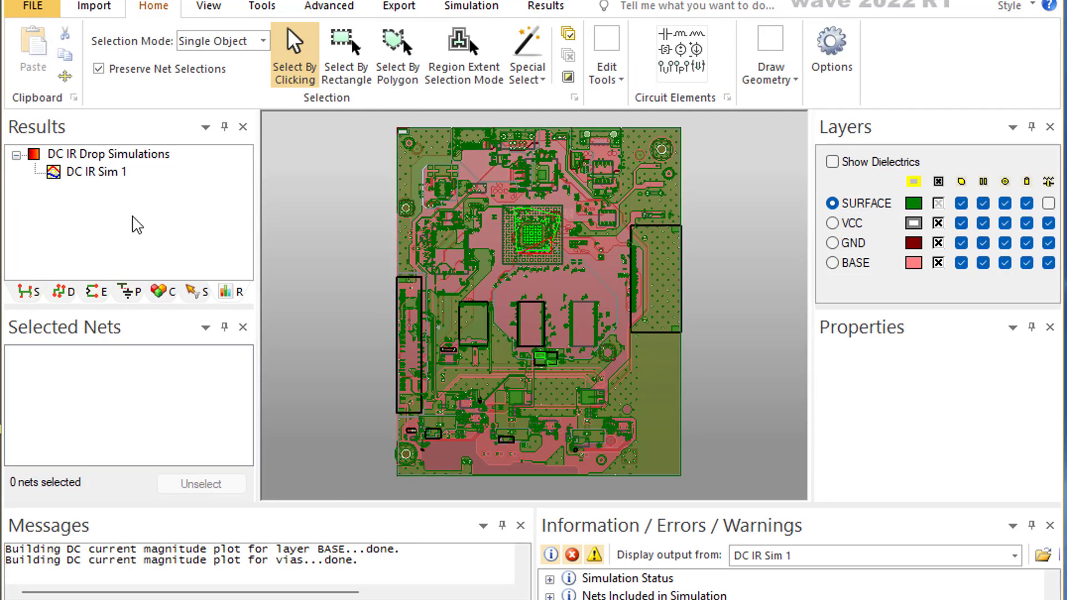
- Review the refinement statistics of DC IR Sim 1 for power loss, error and delta per iteration, and close them
right_click(99, 175)
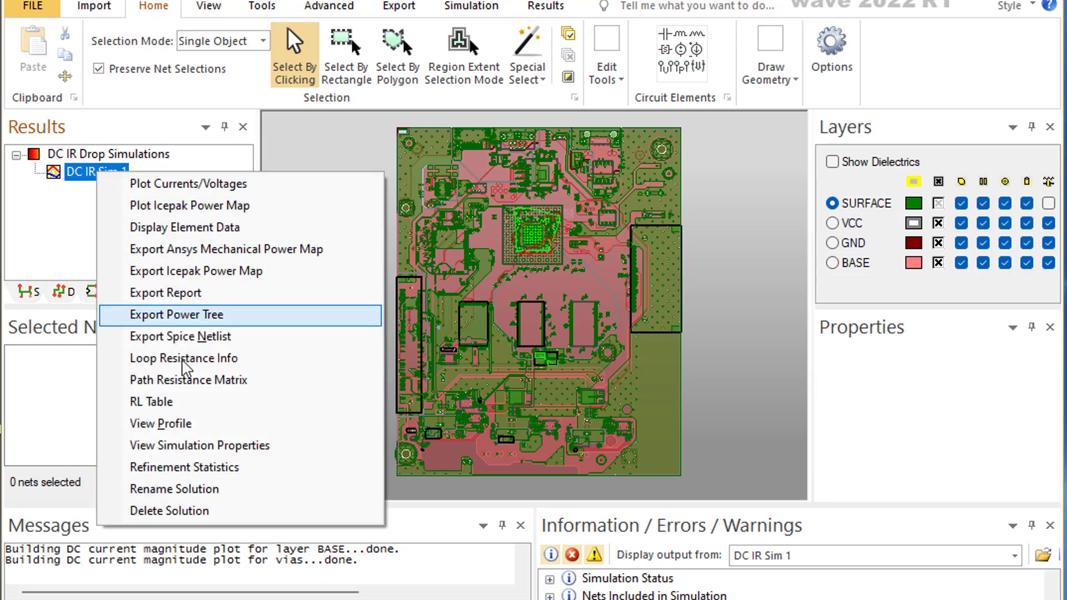
left_click(183, 469)
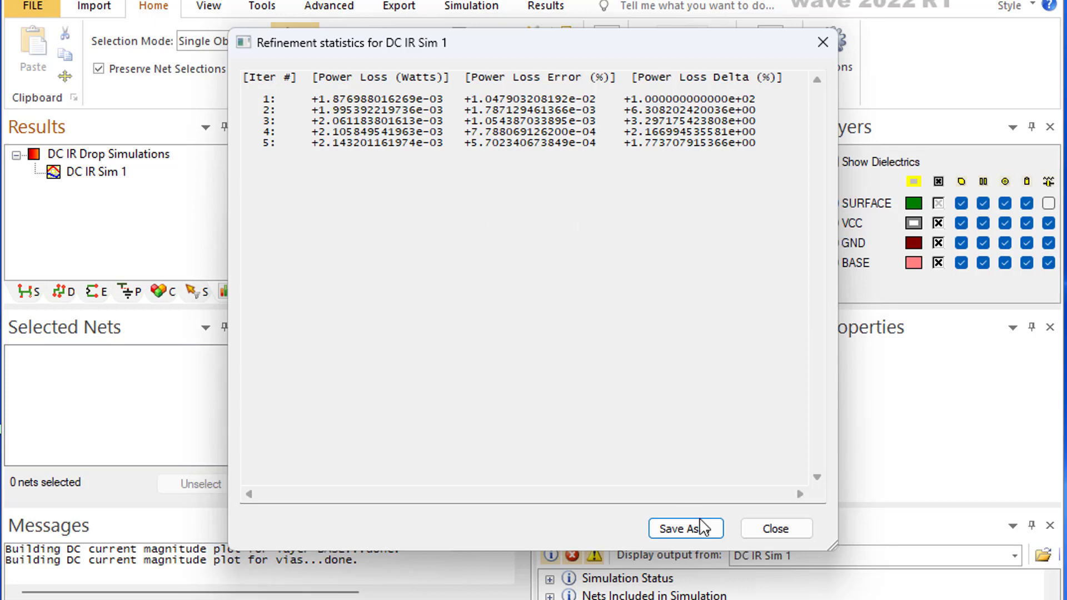
left_click(769, 536)
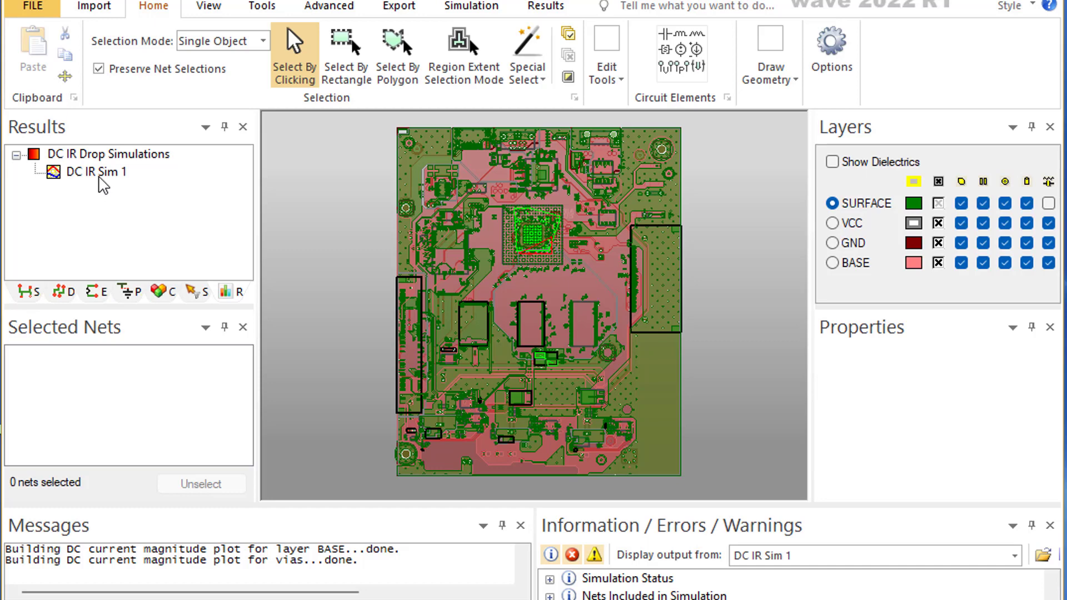
- Review the simulation profile of DC IR Sim 1 for solver time, memory and element counts, and close it
right_click(101, 177)
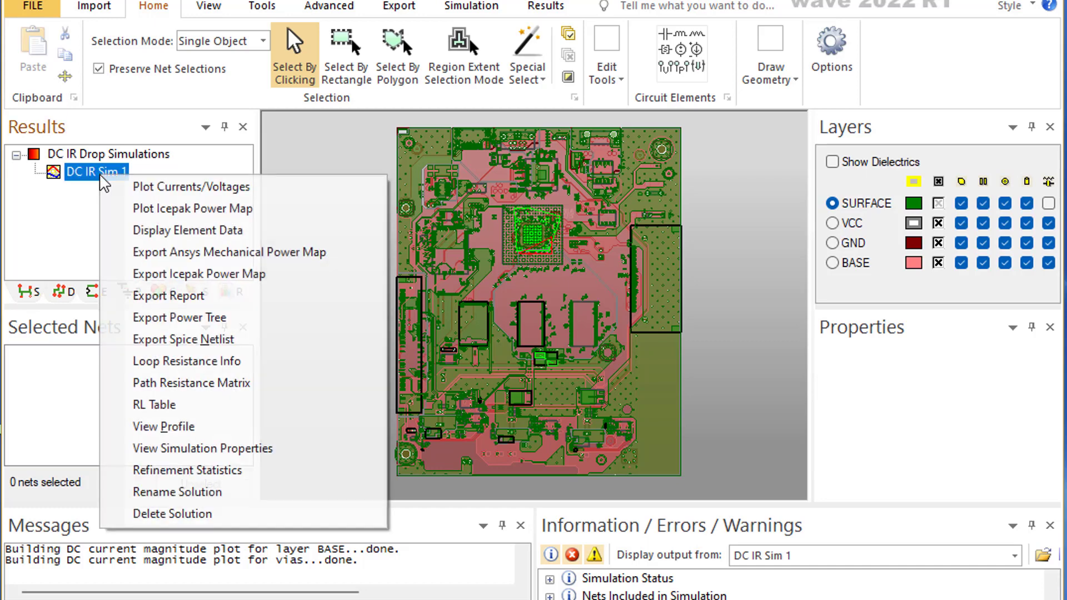
left_click(167, 427)
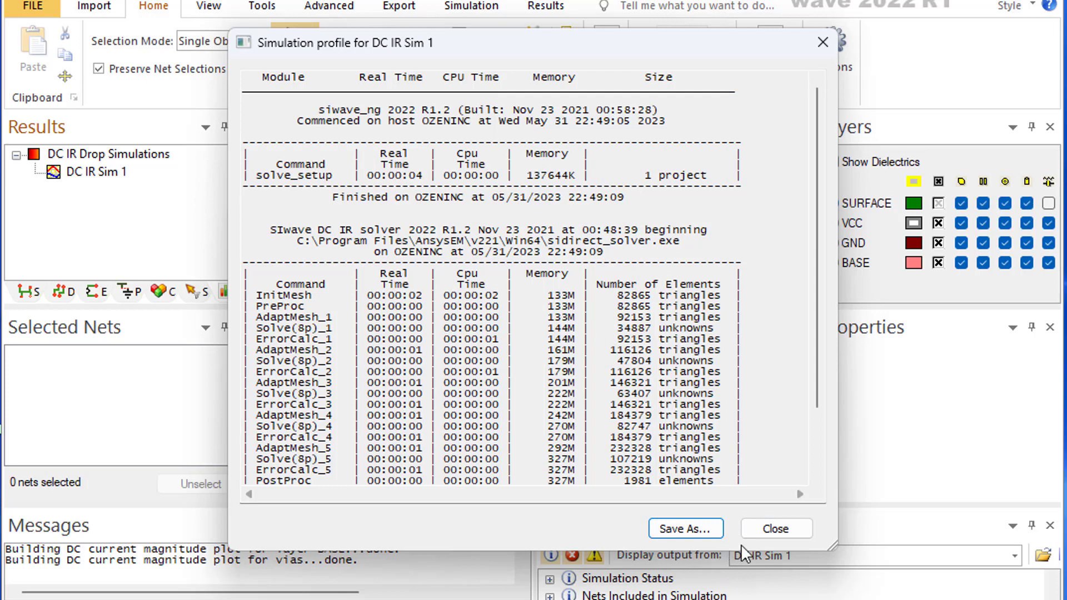
left_click(776, 529)
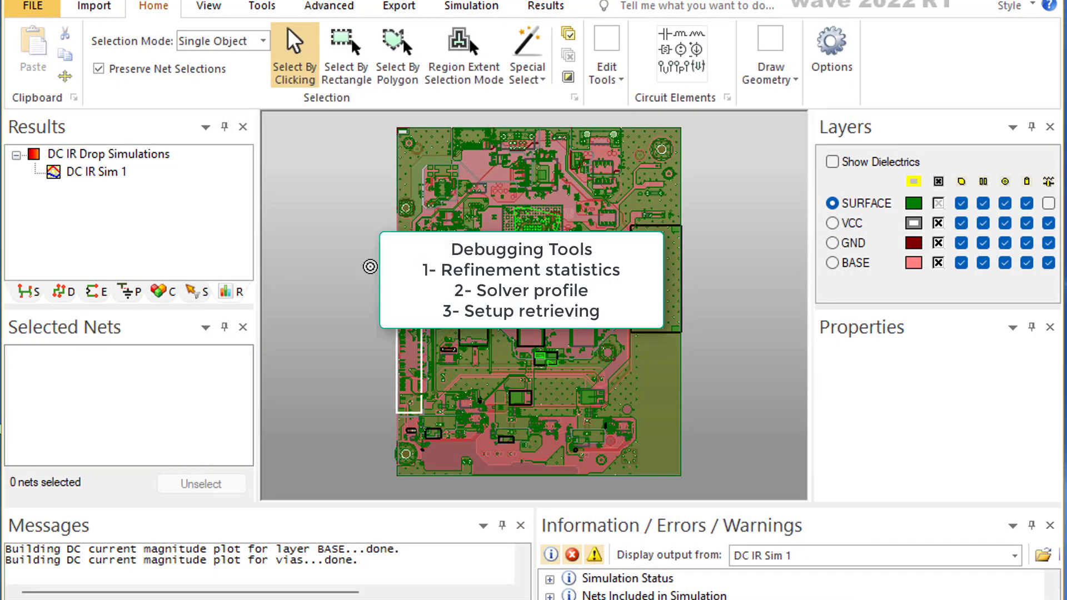
- Review the simulation properties used for DC IR Sim 1, including the ideal ground node settings, and close them without changes
left_click(98, 176)
right_click(97, 176)
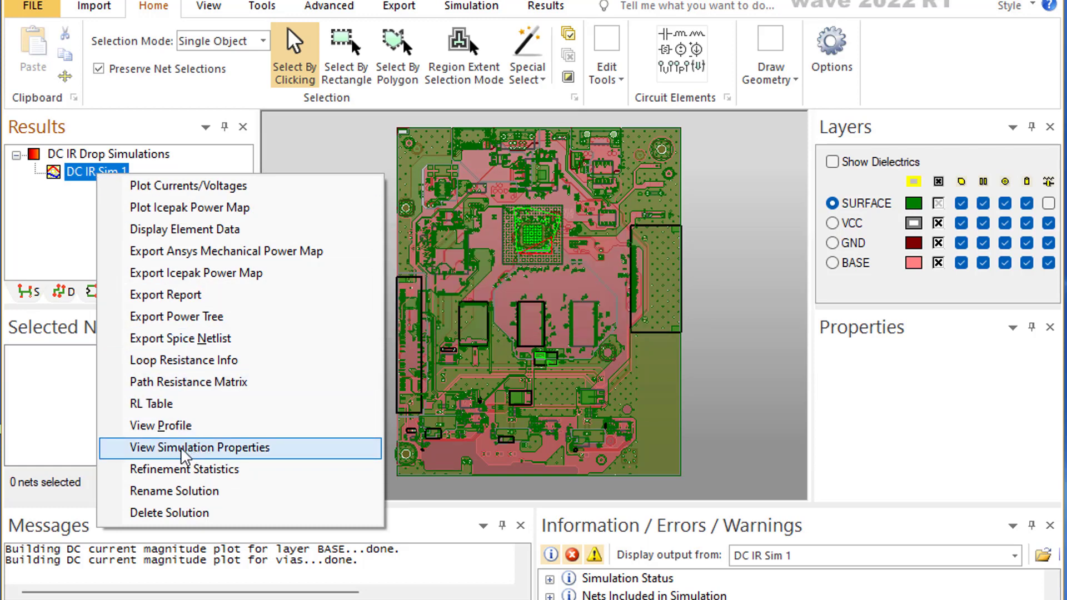
left_click(197, 450)
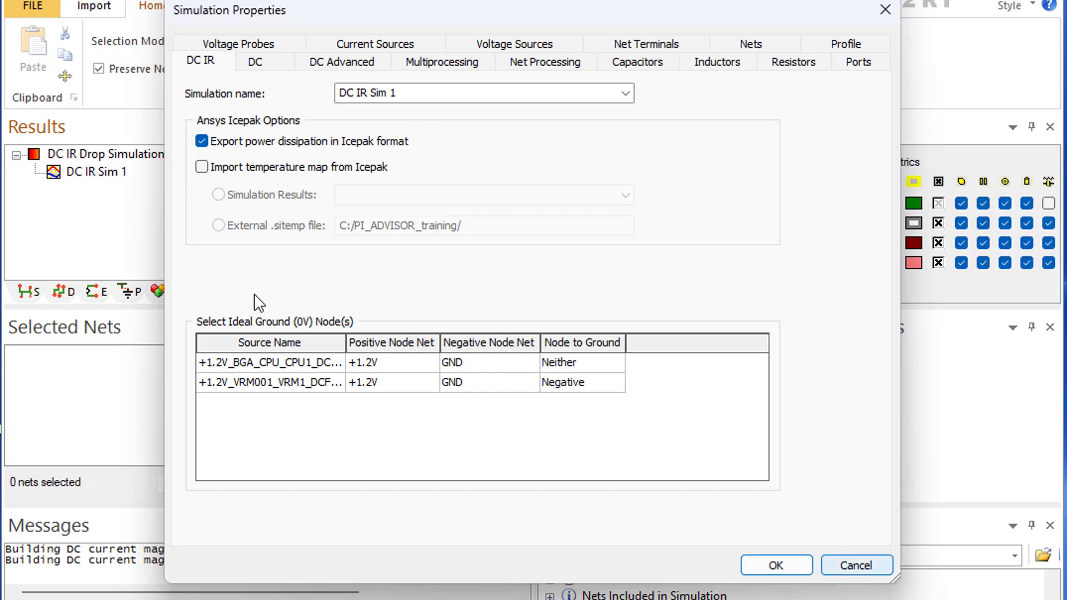
left_click(854, 566)
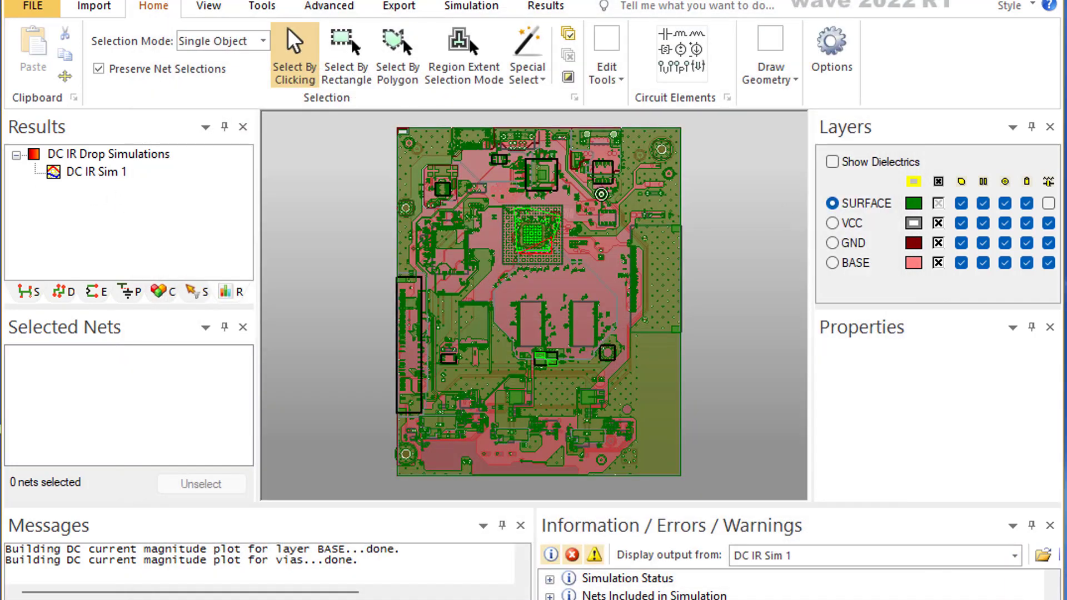